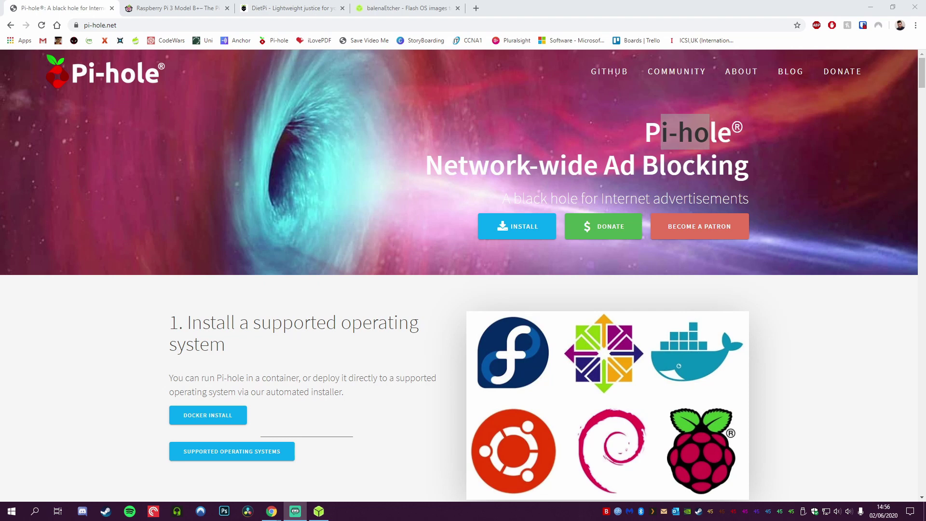
# Read down the pi-hole.net page past the four install steps and feature cards to the Web Interface preview.
pyautogui.click(670, 129)
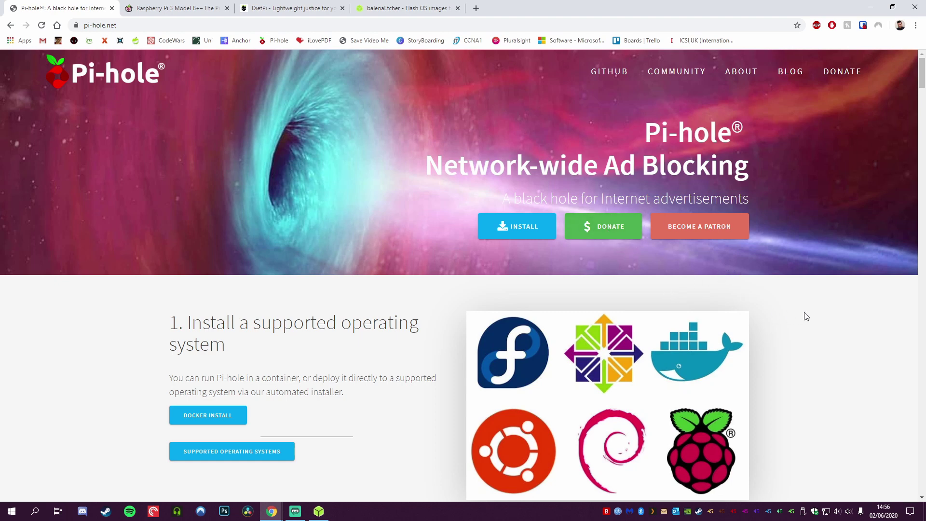
pyautogui.scroll(-1, 806, 315)
pyautogui.scroll(-3, 806, 315)
pyautogui.scroll(-1, 806, 315)
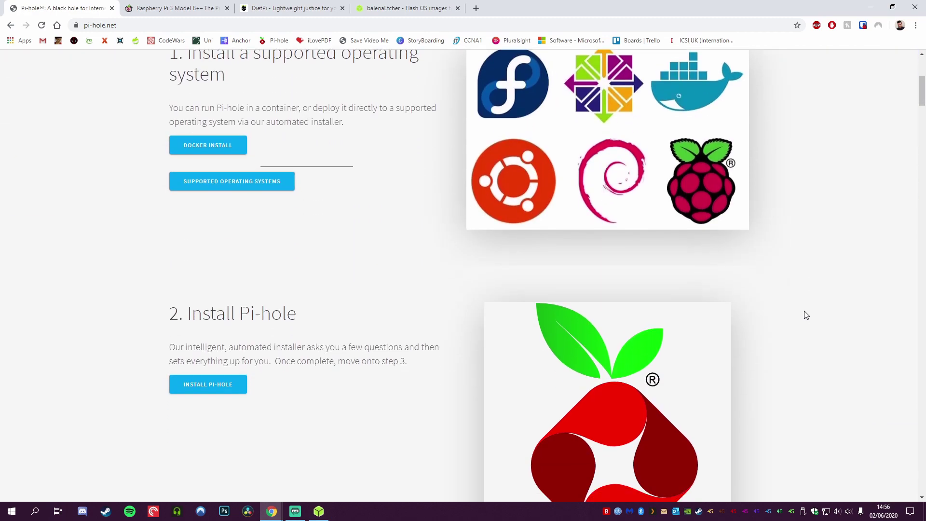
pyautogui.scroll(1, 806, 314)
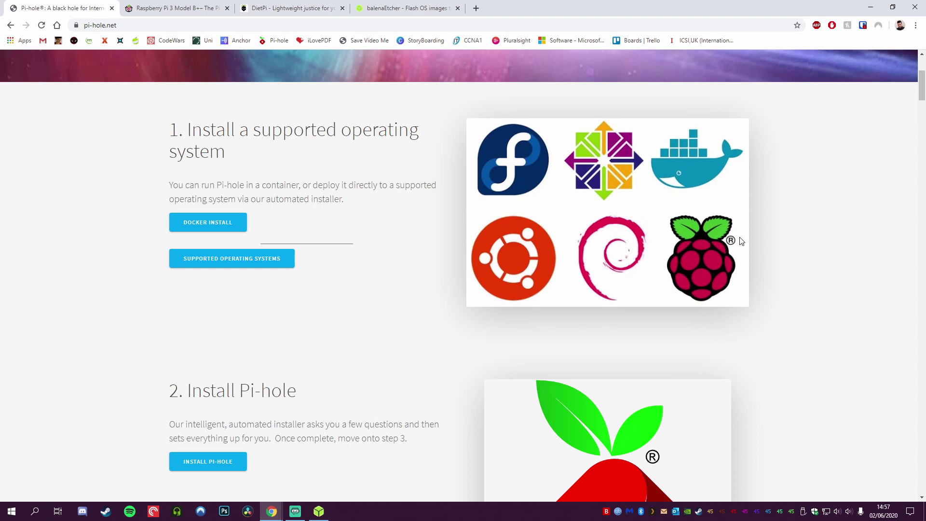
pyautogui.scroll(-6, 741, 241)
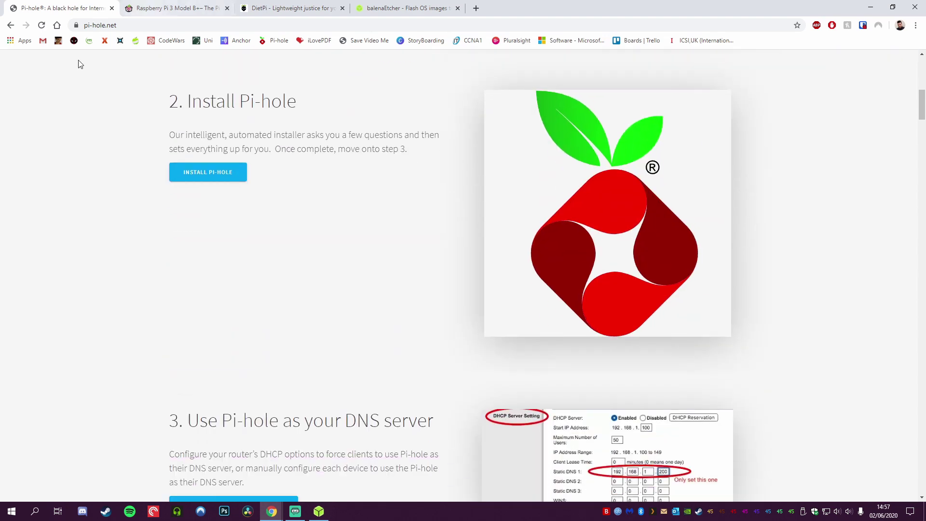
pyautogui.scroll(-6, 483, 230)
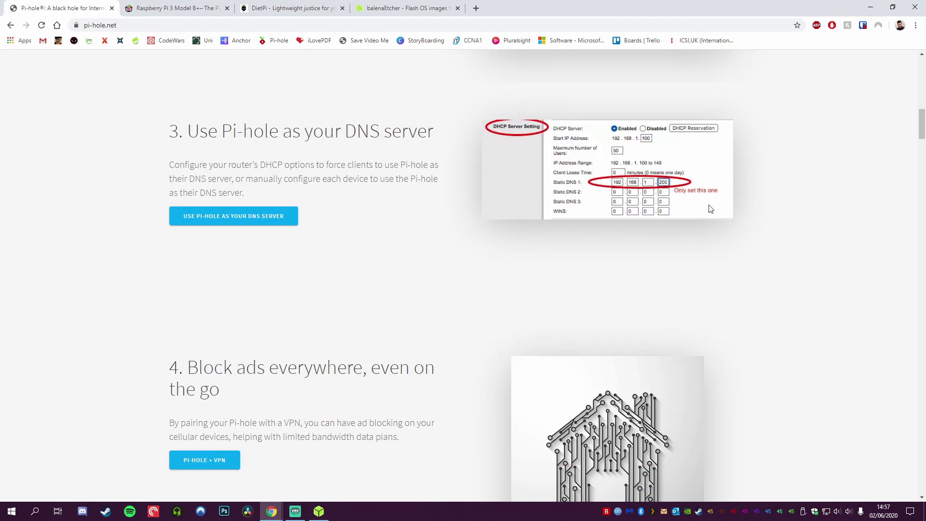
pyautogui.scroll(-4, 710, 209)
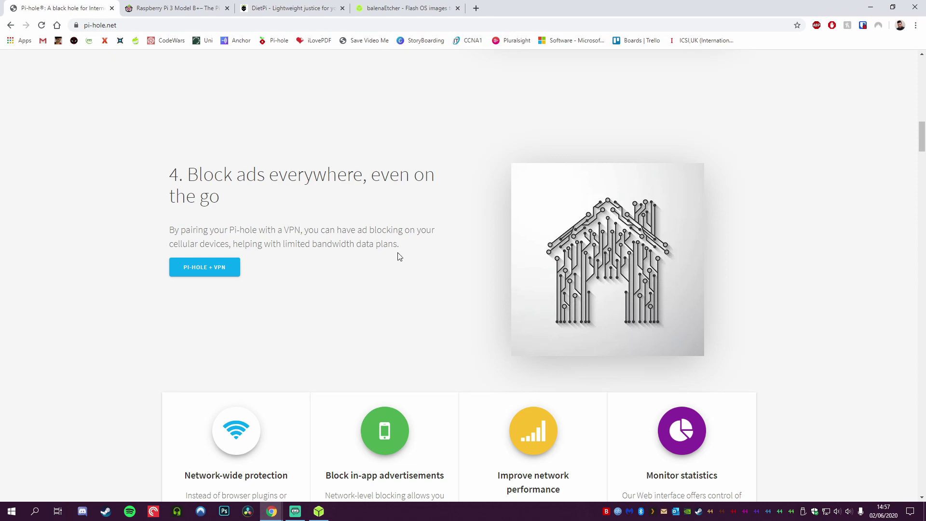
pyautogui.scroll(-9, 517, 285)
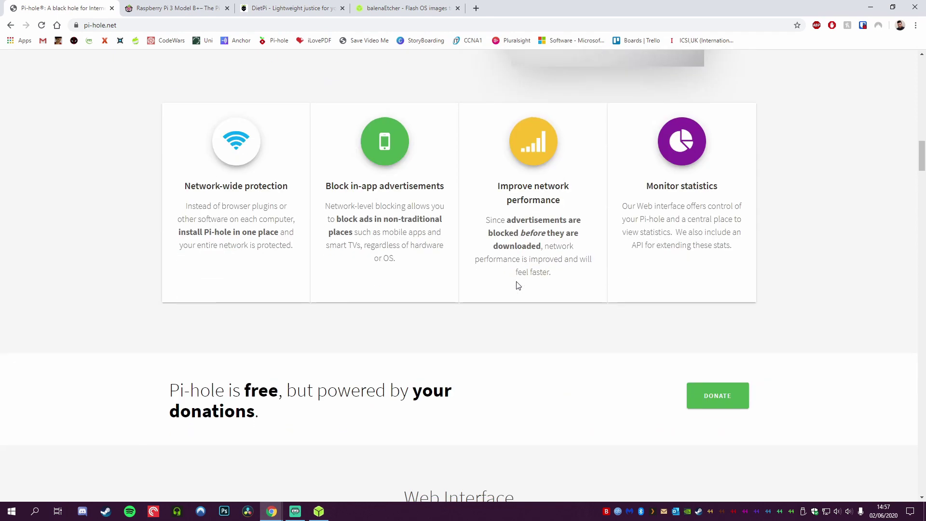
pyautogui.scroll(-5, 517, 285)
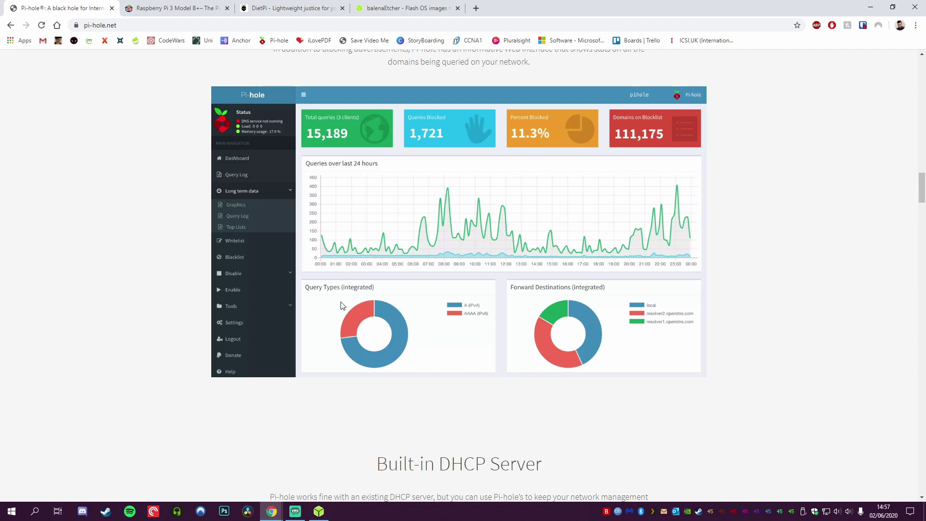
# Read the Built-in DHCP Server, White and Black Lists and Query Log sections, then return to step 4.
pyautogui.scroll(-8, 771, 333)
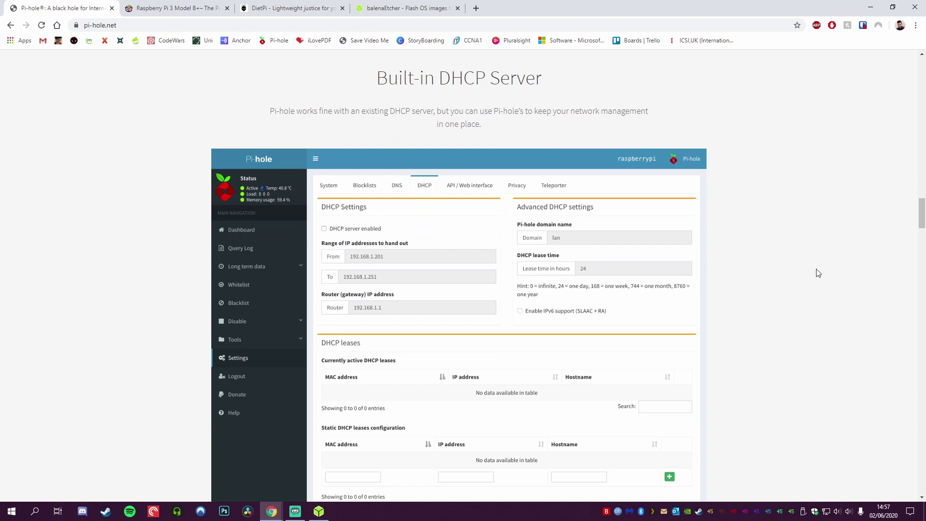
pyautogui.scroll(-2, 818, 273)
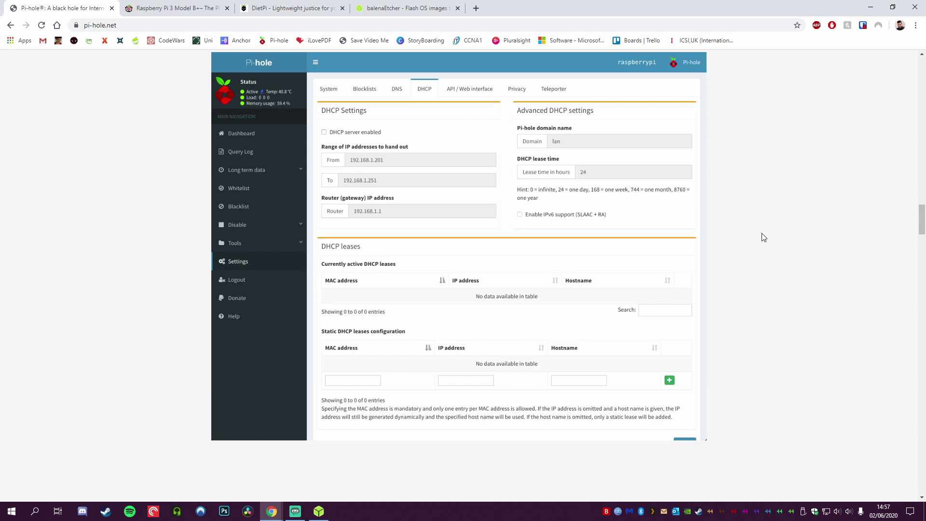
pyautogui.scroll(1, 764, 237)
pyautogui.scroll(-10, 763, 238)
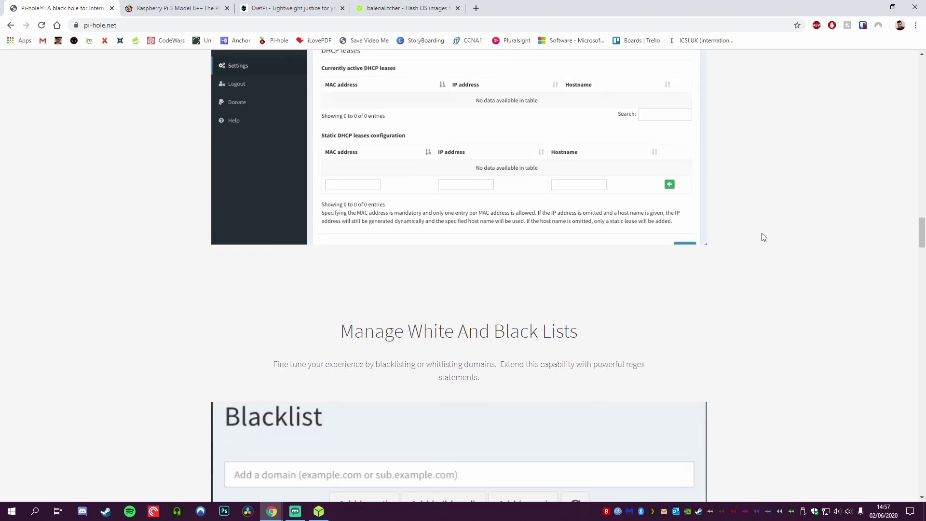
pyautogui.scroll(-3, 763, 237)
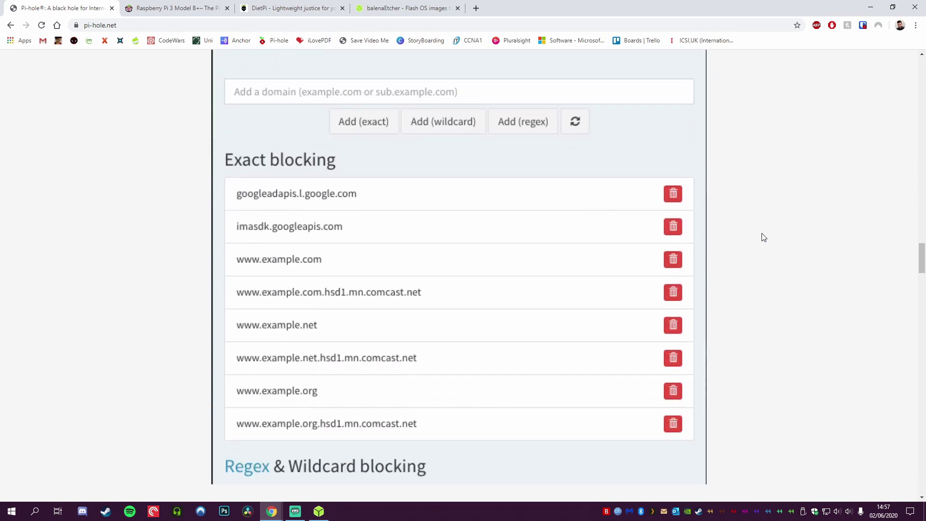
pyautogui.scroll(1, 763, 237)
pyautogui.scroll(-1, 763, 237)
pyautogui.scroll(-10, 466, 302)
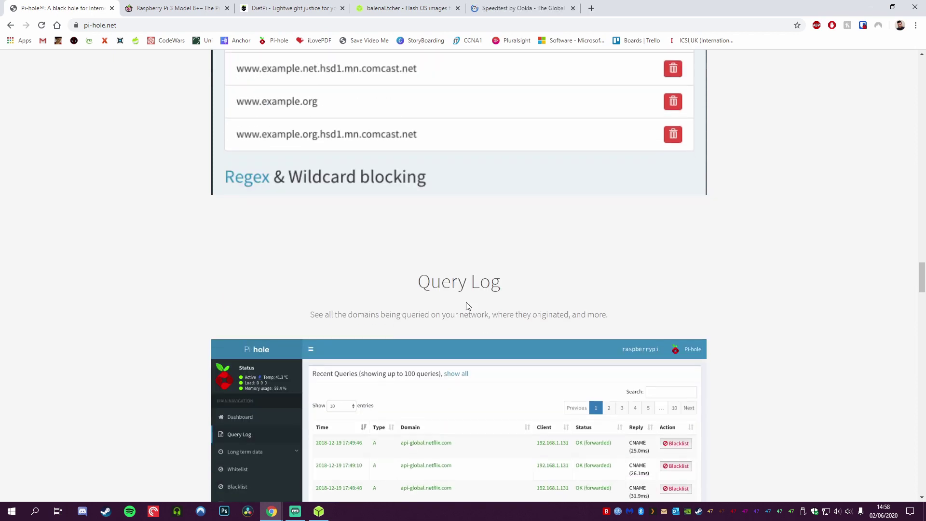
pyautogui.scroll(12, 465, 302)
pyautogui.scroll(8, 466, 304)
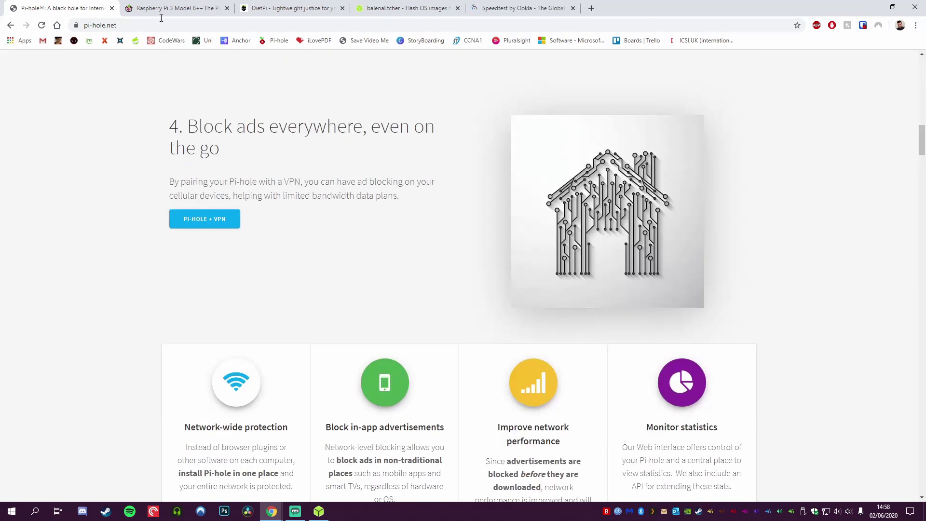
pyautogui.hotkey('ctrl', 'Tab')
# Read through The Pi Hut's Raspberry Pi 3 Model B+ description, then switch to the DietPi tab.
pyautogui.scroll(-1, 493, 333)
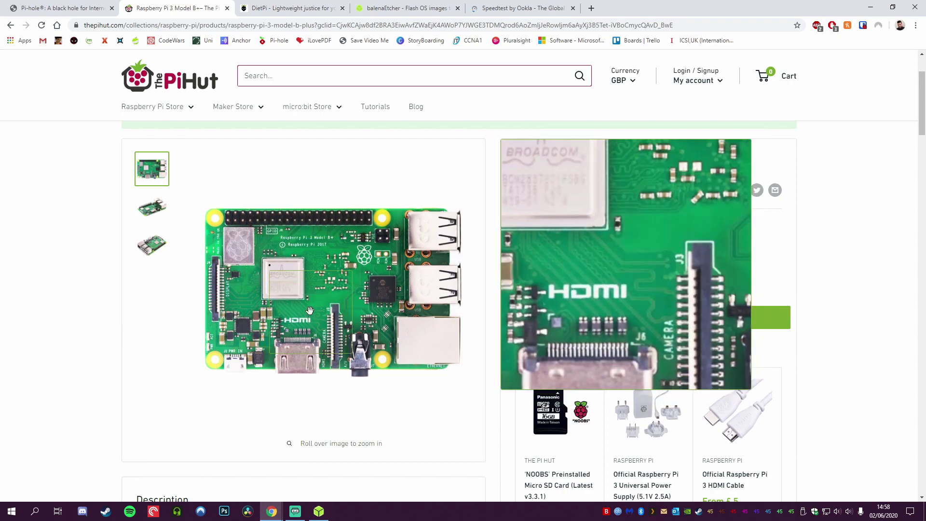
pyautogui.scroll(-9, 125, 309)
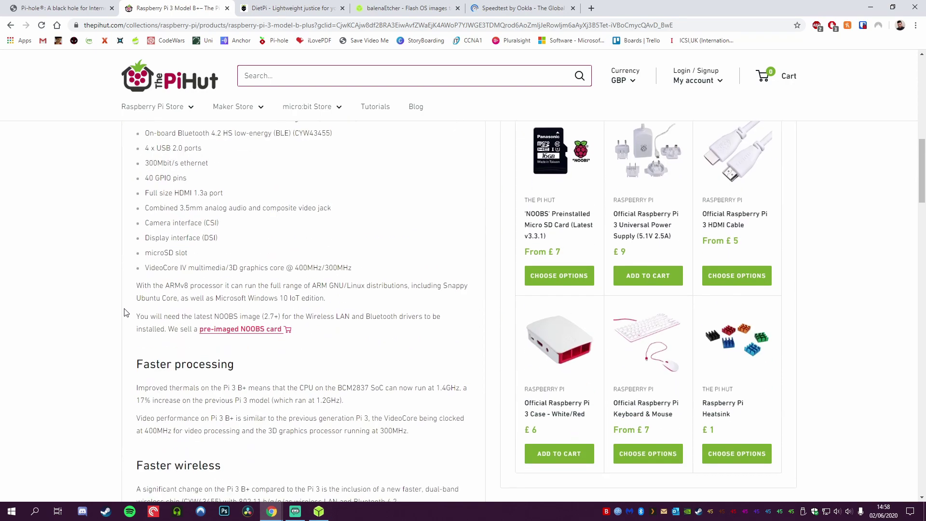
pyautogui.scroll(1, 124, 308)
pyautogui.scroll(-4, 124, 311)
pyautogui.scroll(-7, 124, 311)
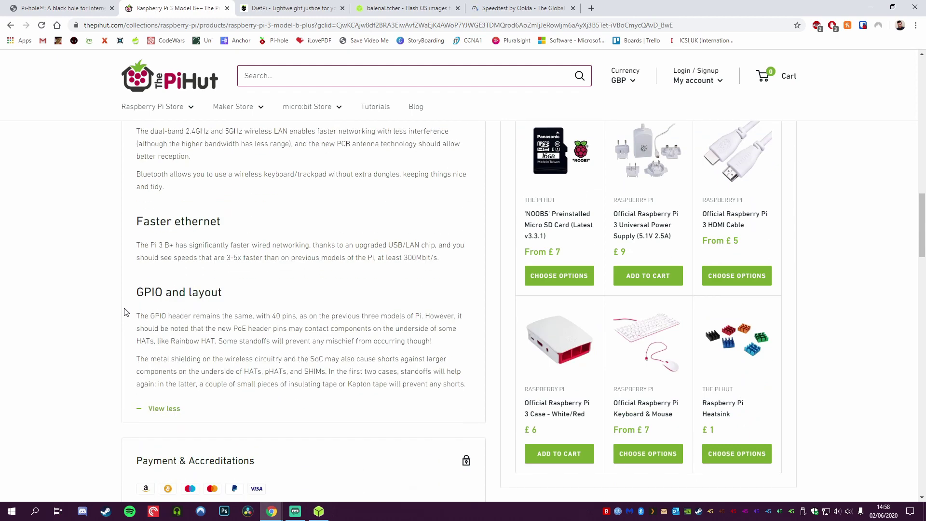
pyautogui.scroll(20, 124, 311)
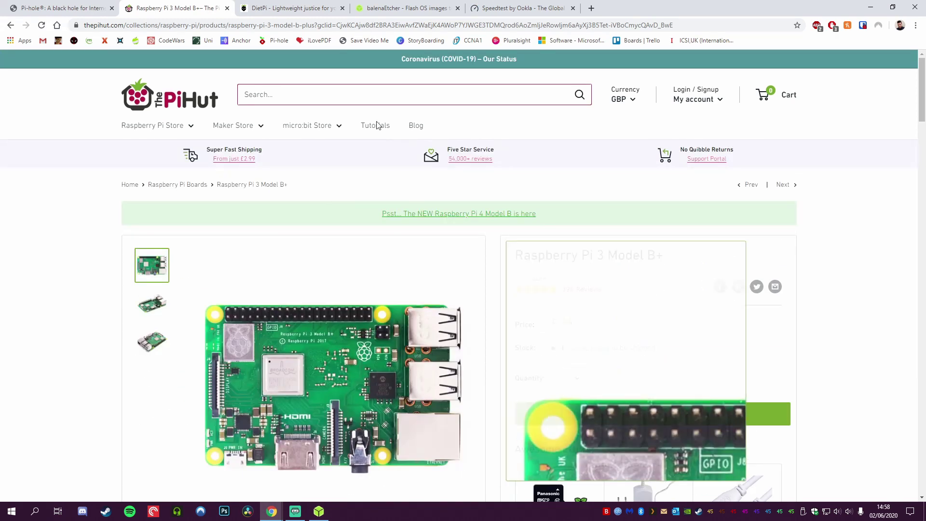
pyautogui.click(303, 7)
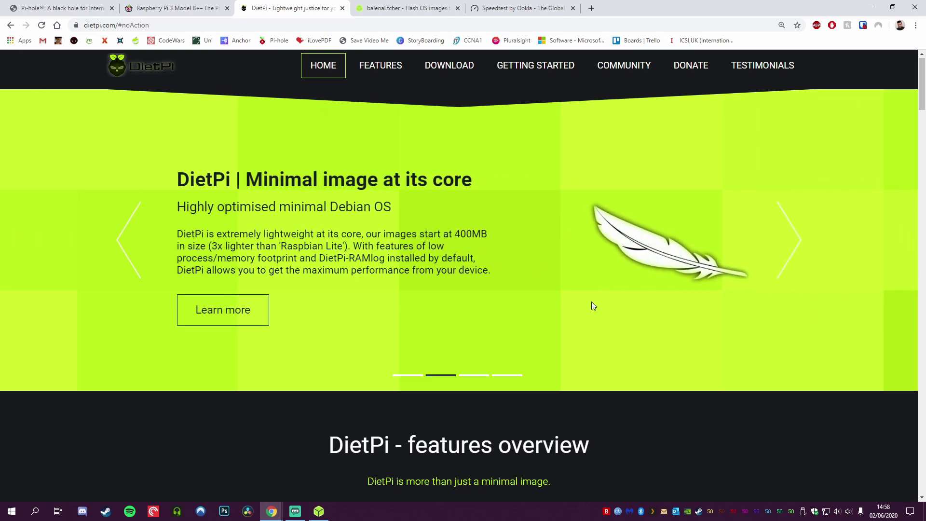
# Scroll DietPi's features to Download, filter to Raspberry Pi and view its image details.
pyautogui.scroll(-10, 591, 303)
pyautogui.scroll(1, 592, 305)
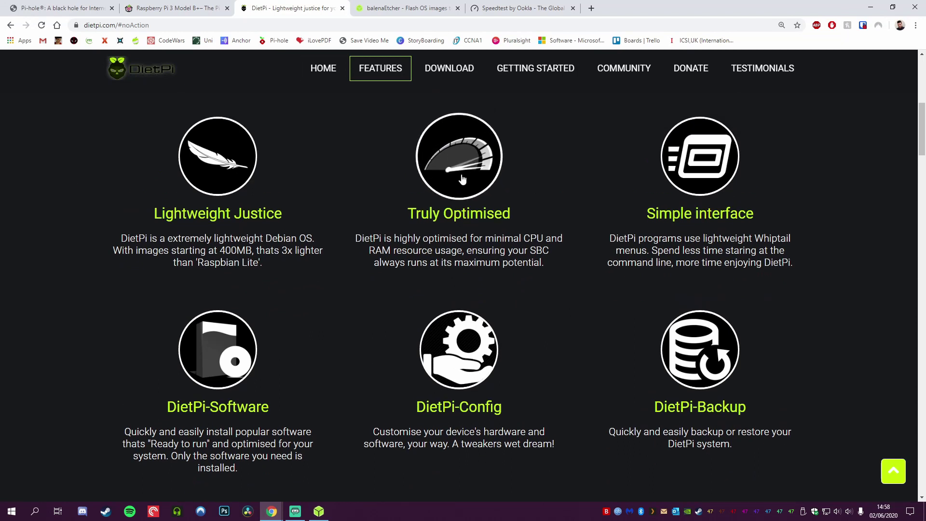
pyautogui.scroll(-3, 546, 328)
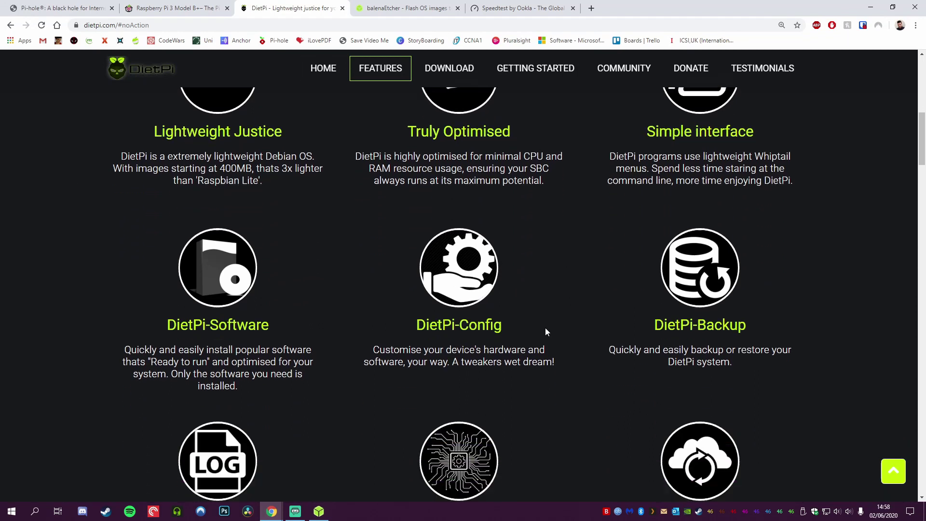
pyautogui.scroll(-8, 566, 325)
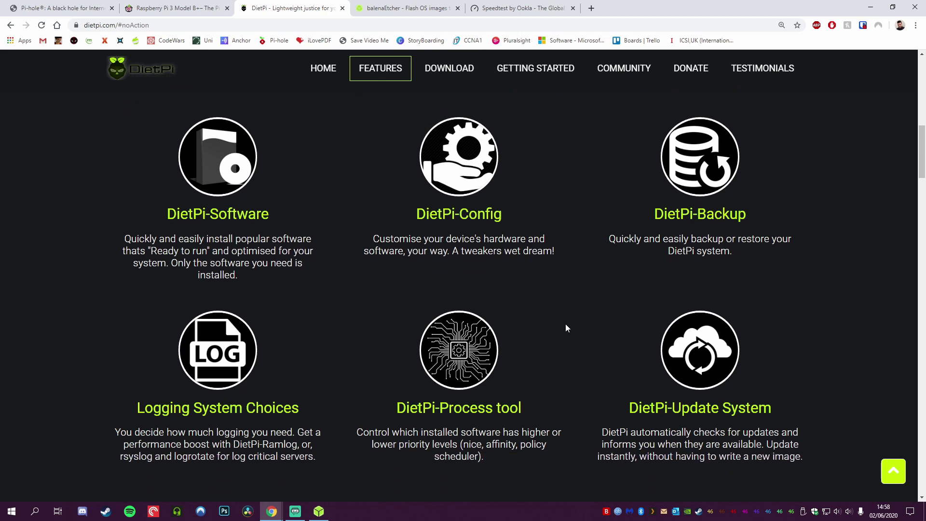
pyautogui.scroll(-7, 566, 328)
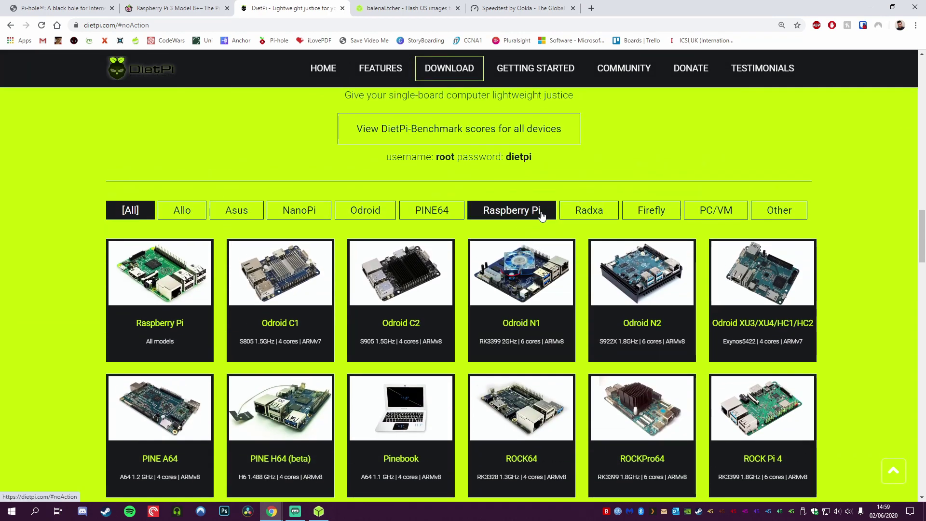
pyautogui.click(528, 221)
pyautogui.click(188, 206)
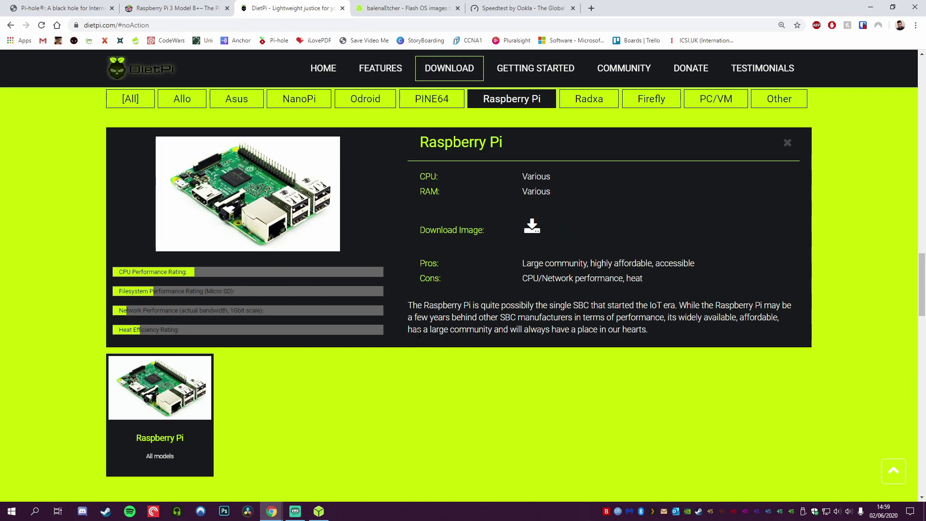
pyautogui.click(405, 8)
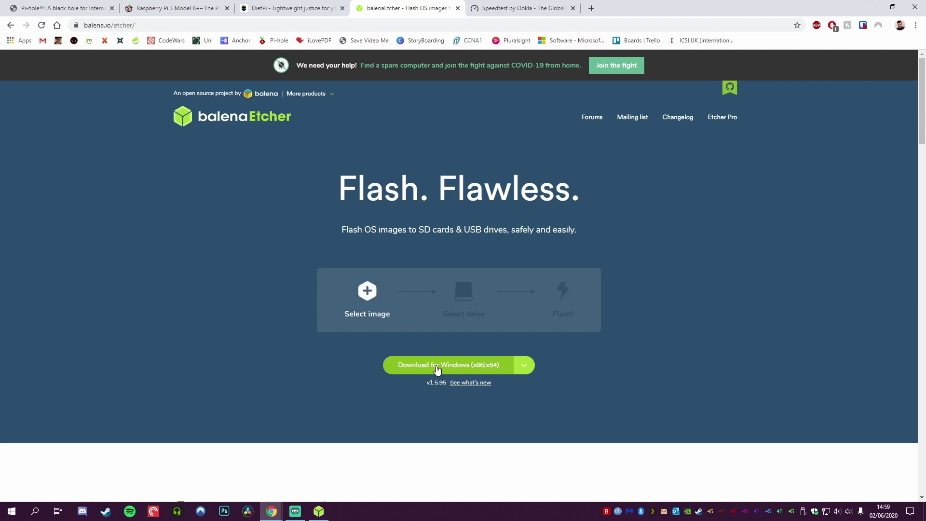
# Minimize Chrome to reveal the desktop and the open balenaEtcher window.
pyautogui.click(870, 7)
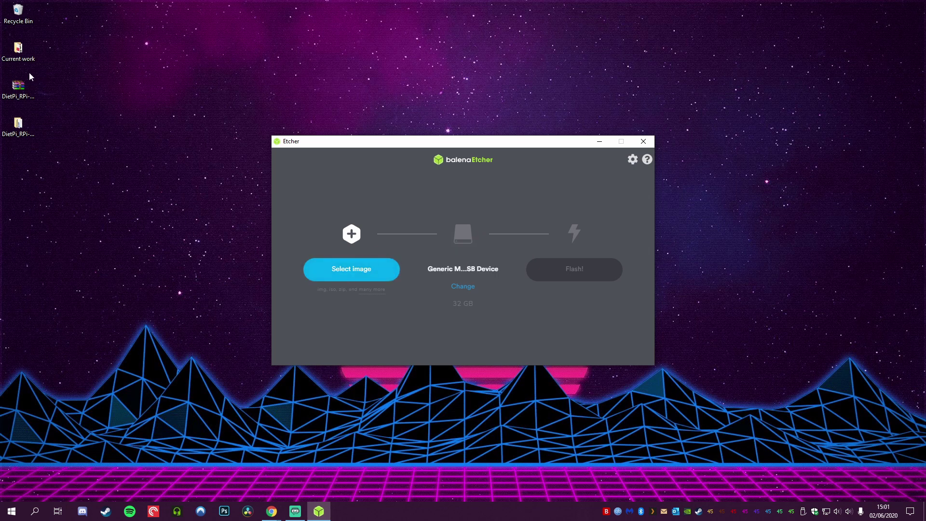
# Extract the DietPi .7z archive on the desktop and select the DietPi_RPi-ARMv6-Buster.img image inside.
pyautogui.click(20, 85)
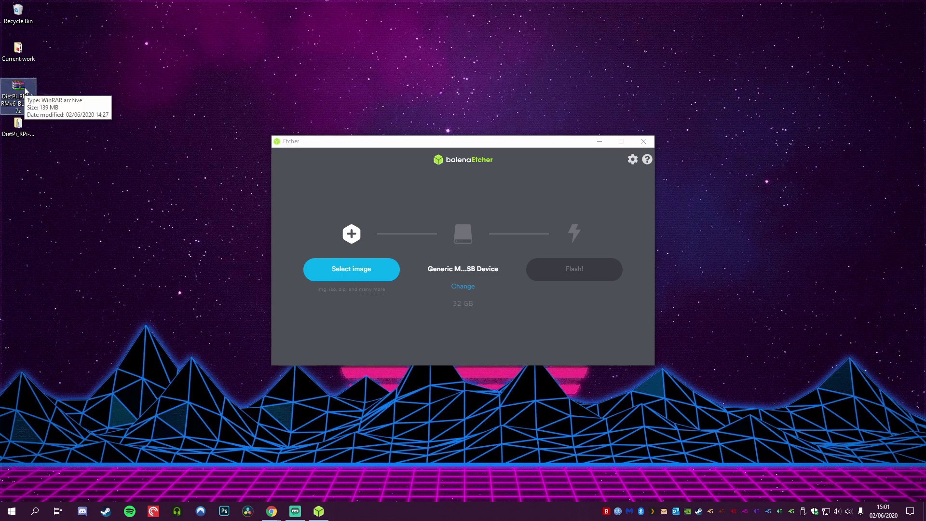
pyautogui.rightClick(26, 90)
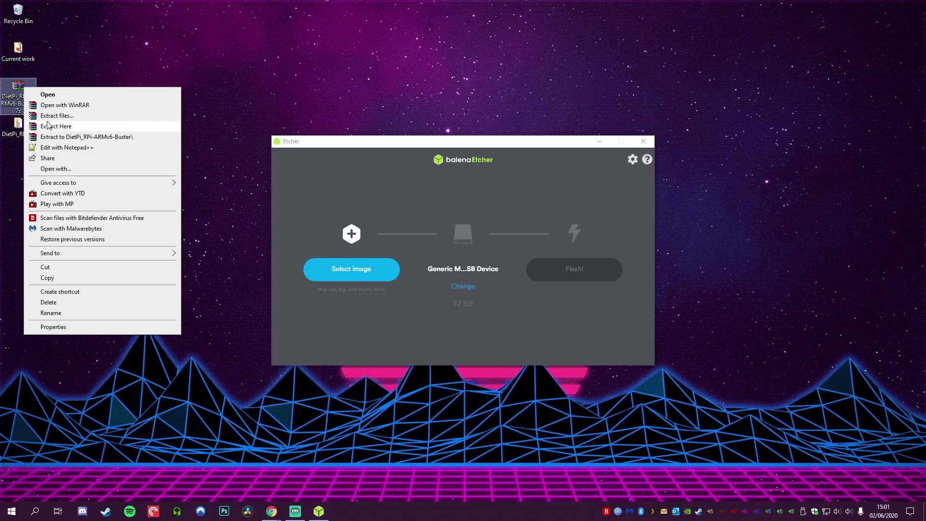
pyautogui.click(254, 35)
pyautogui.click(24, 126)
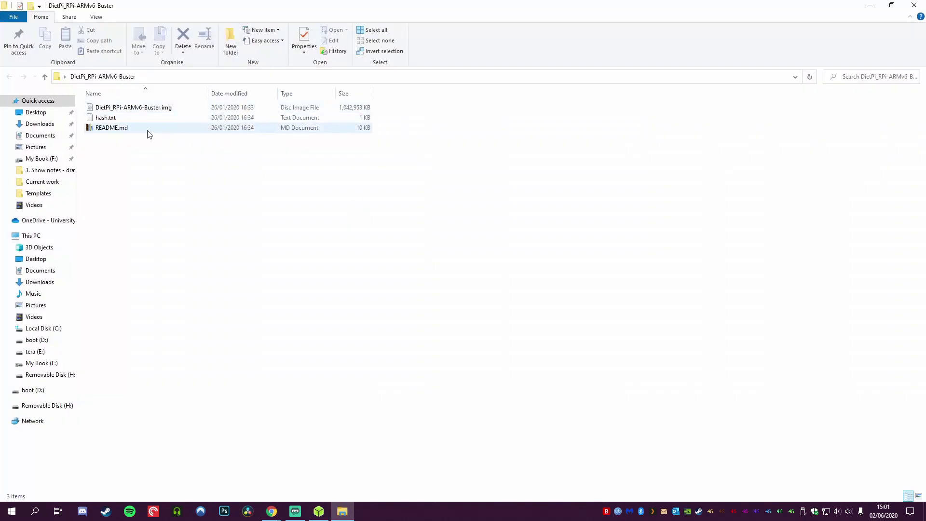
pyautogui.click(134, 107)
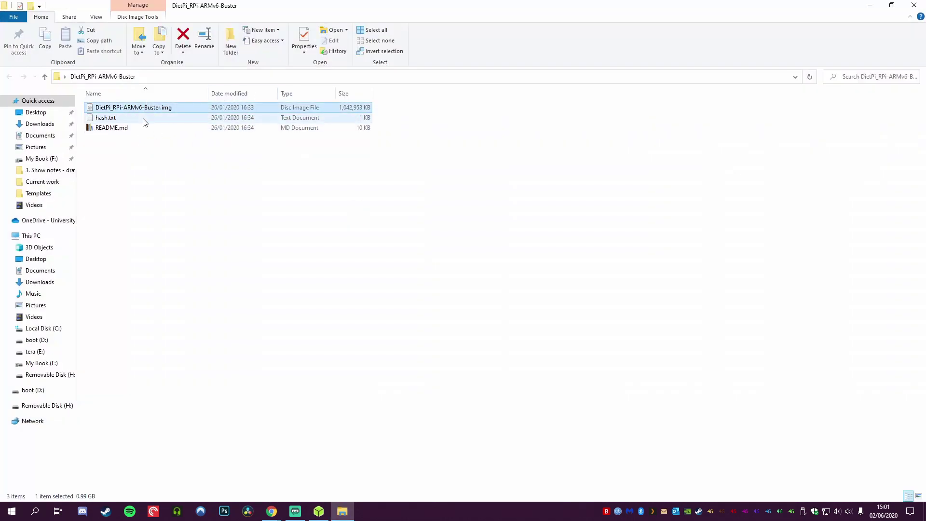
# Flash DietPi_RPi-ARMv6-Buster.img to the 32 GB USB device in Etcher, declining the format prompt afterwards.
pyautogui.click(914, 5)
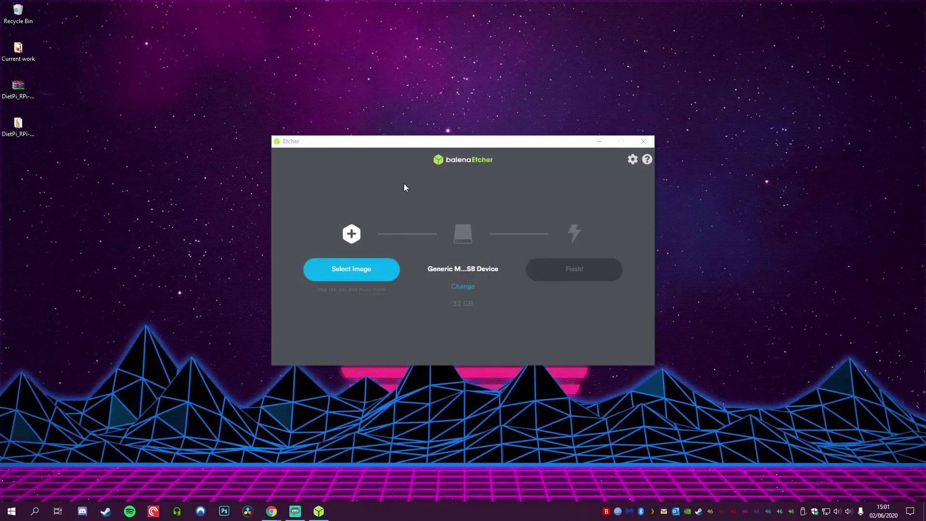
pyautogui.click(366, 271)
pyautogui.click(386, 219)
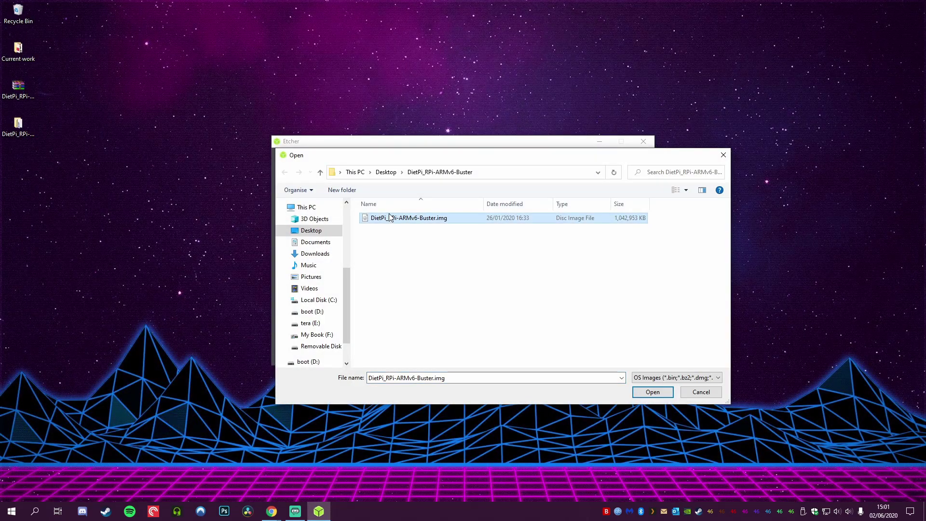
pyautogui.click(646, 391)
pyautogui.click(465, 287)
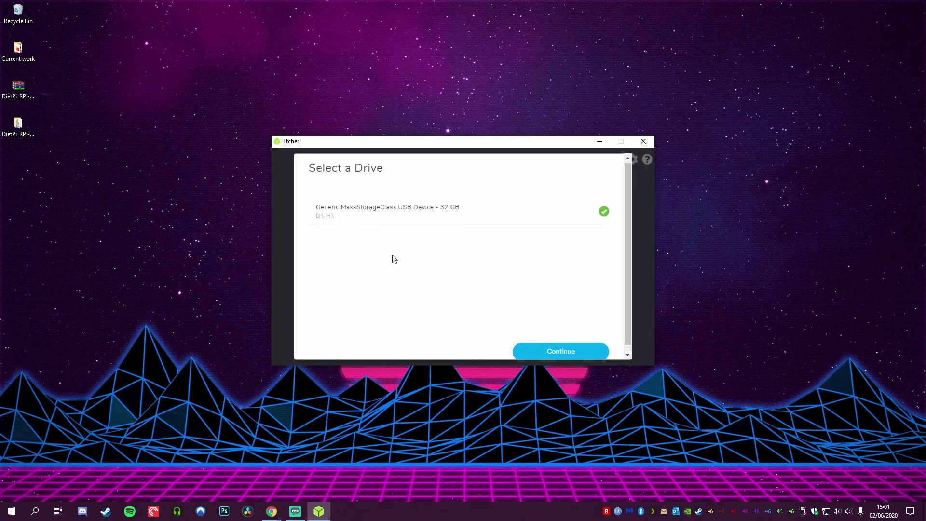
pyautogui.click(568, 355)
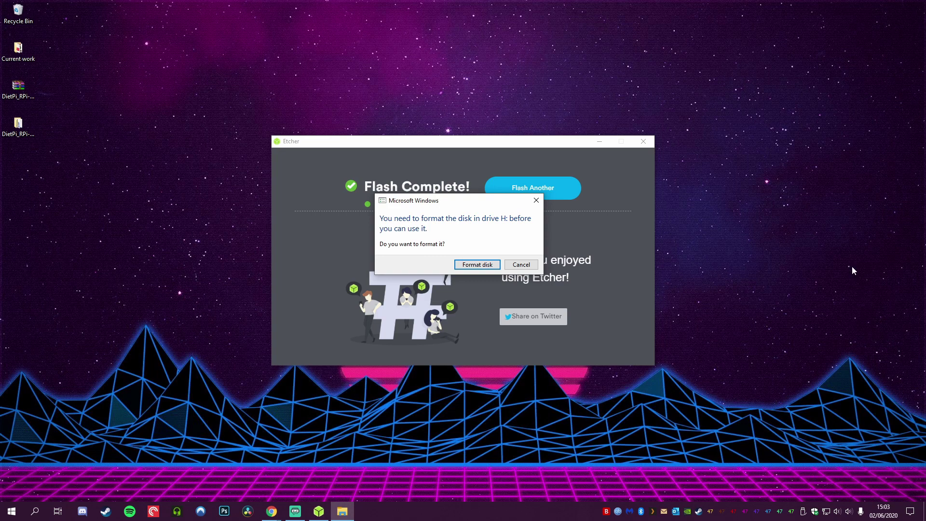
pyautogui.click(521, 264)
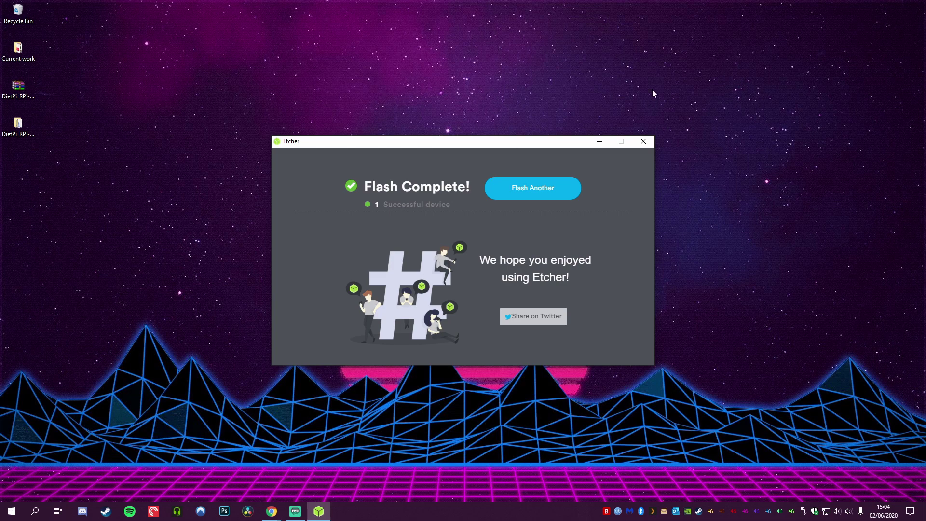
# Close the balenaEtcher window to return to the desktop.
pyautogui.click(642, 143)
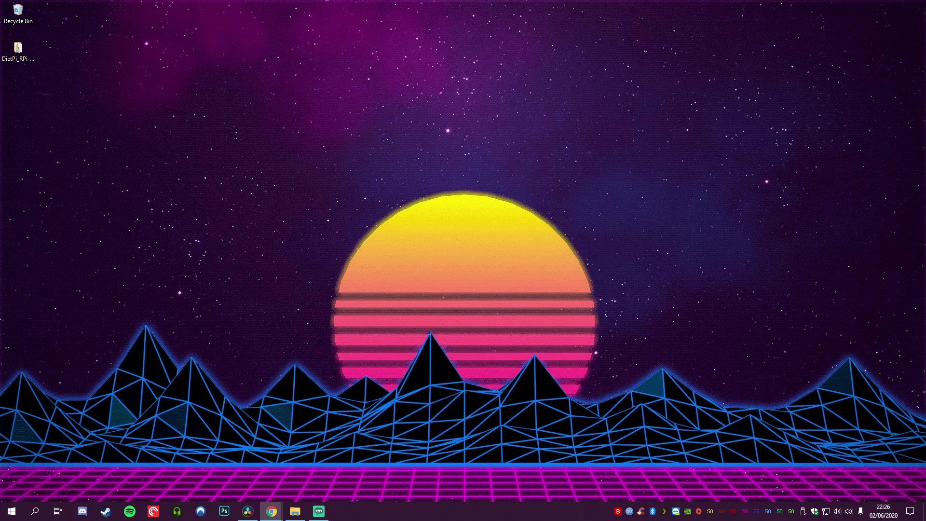
# On the Archer VR900 Network Map, list wired clients and select DietPi's IP 192.168.1.109.
pyautogui.hotkey('alt', 'Tab')
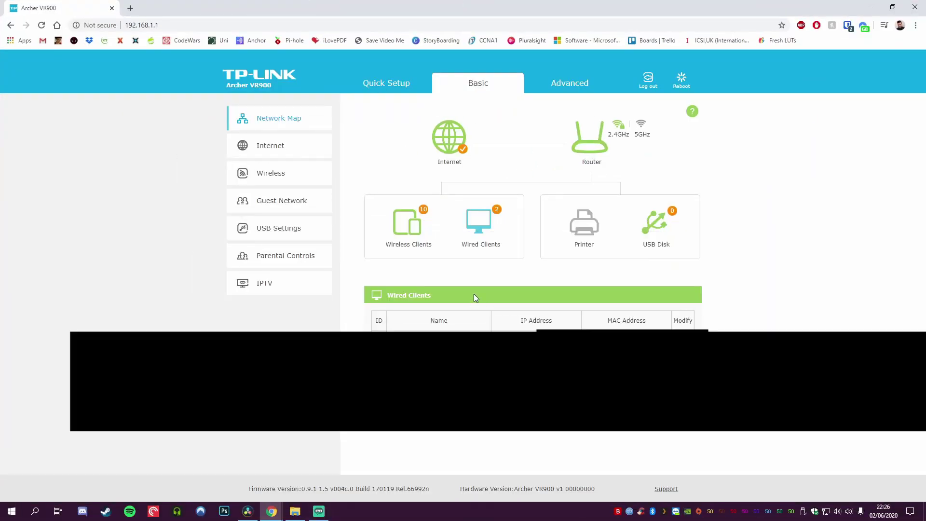
pyautogui.click(481, 227)
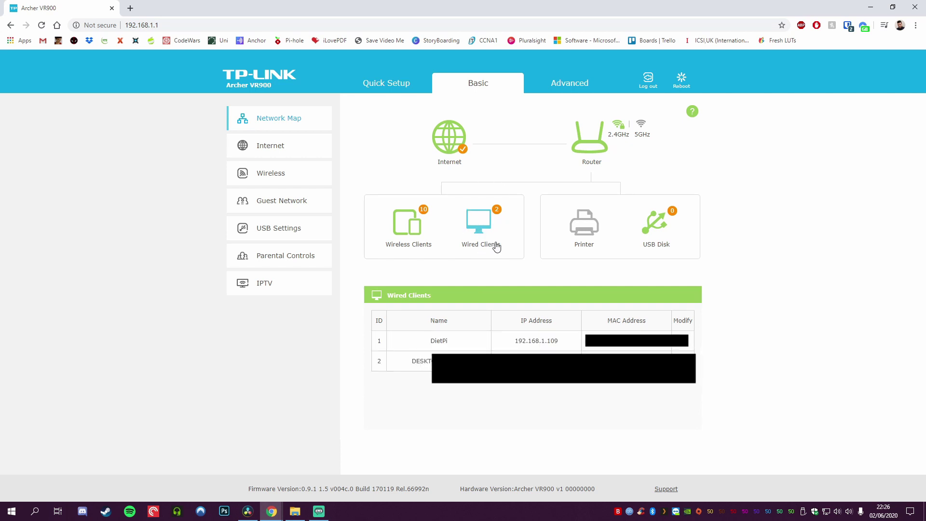
pyautogui.moveTo(435, 340); pyautogui.dragTo(559, 344)
pyautogui.hotkey('ctrl', 'c')
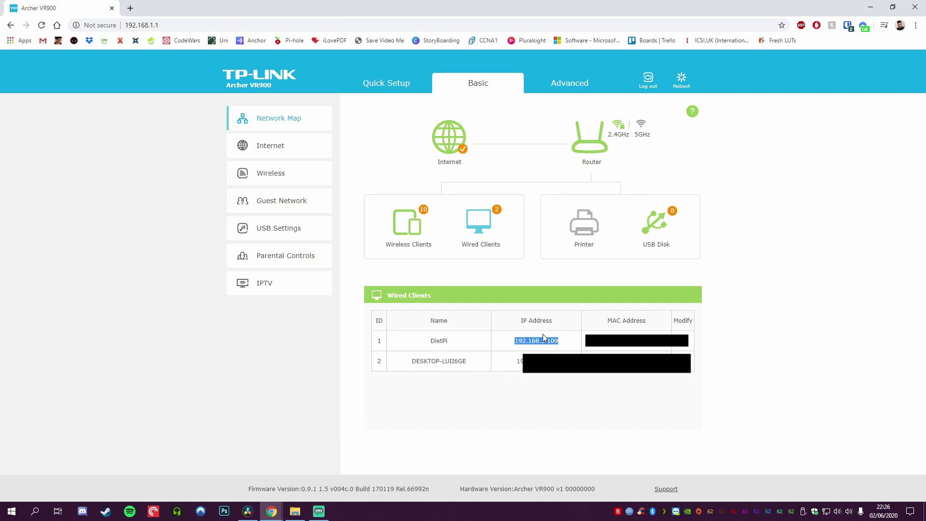
pyautogui.click(11, 511)
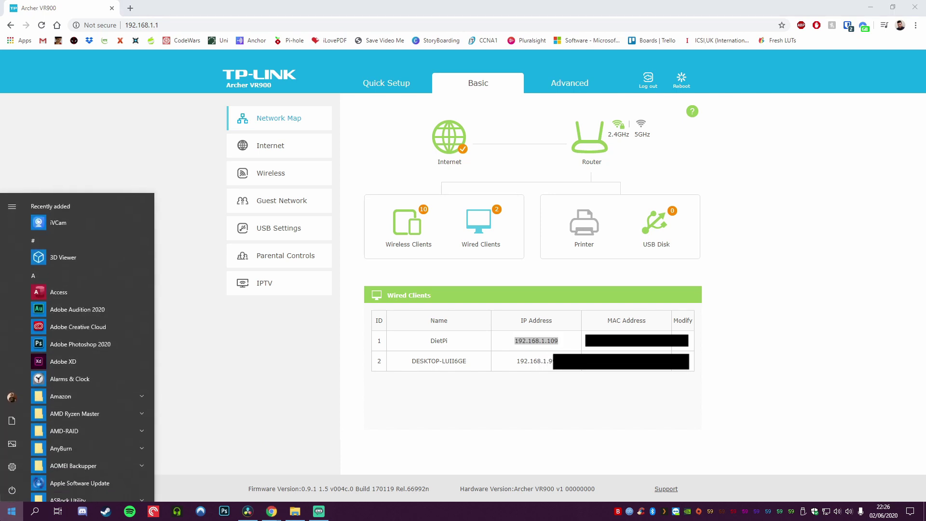
# Launch PuTTY and open an SSH session to 192.168.1.109, accepting the new host key.
pyautogui.write('putty')
pyautogui.press('Return')
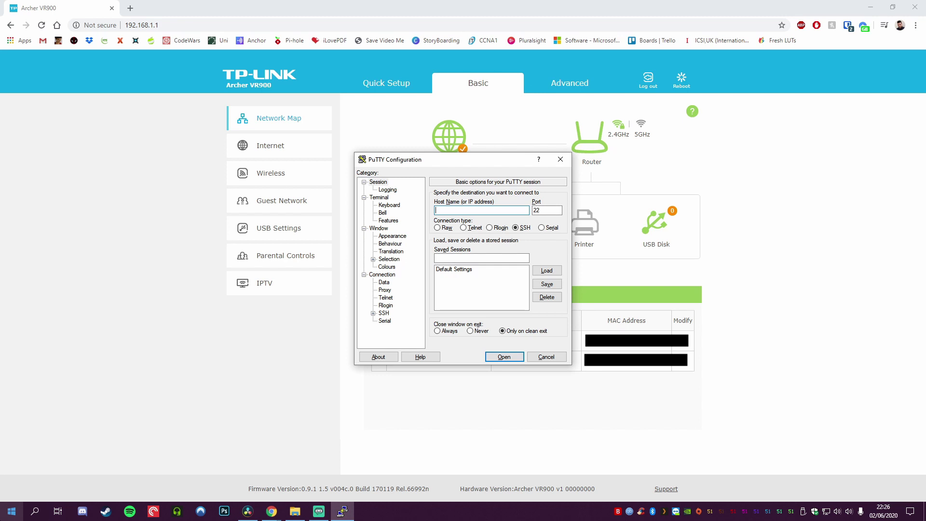
pyautogui.hotkey('ctrl', 'v')
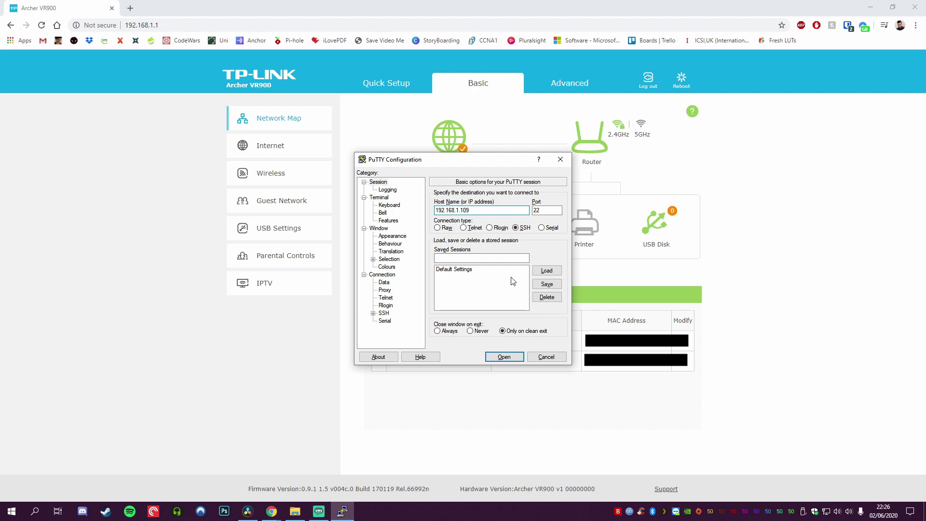
pyautogui.click(515, 357)
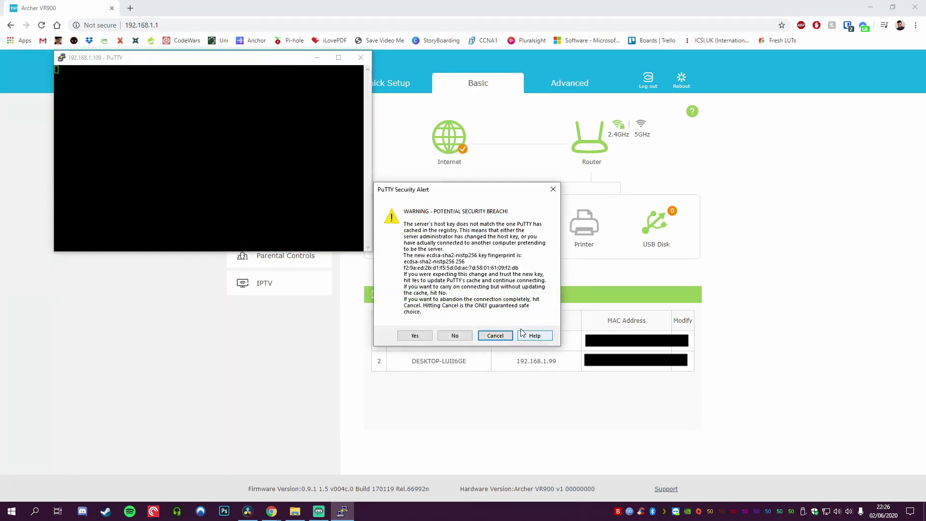
pyautogui.click(411, 340)
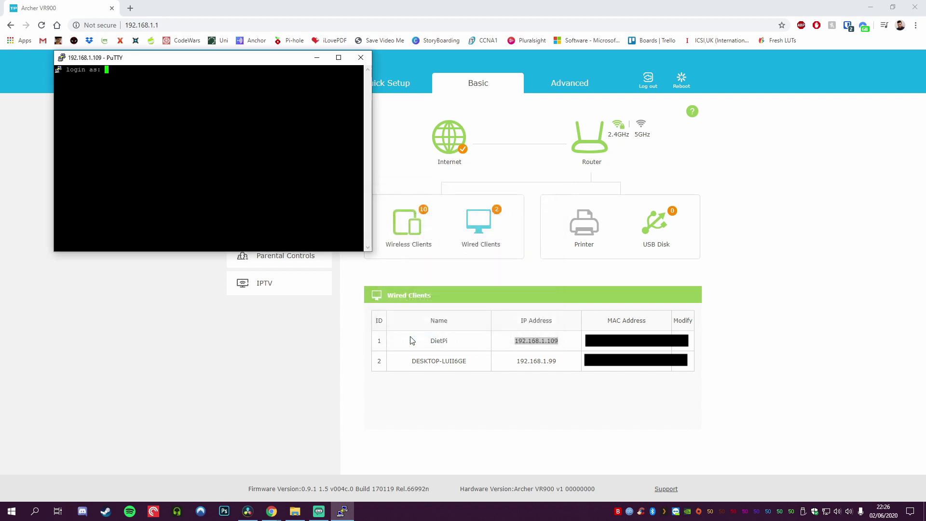
# Log in to the DietPi terminal as root with the login password.
pyautogui.moveTo(253, 63); pyautogui.dragTo(663, 182)
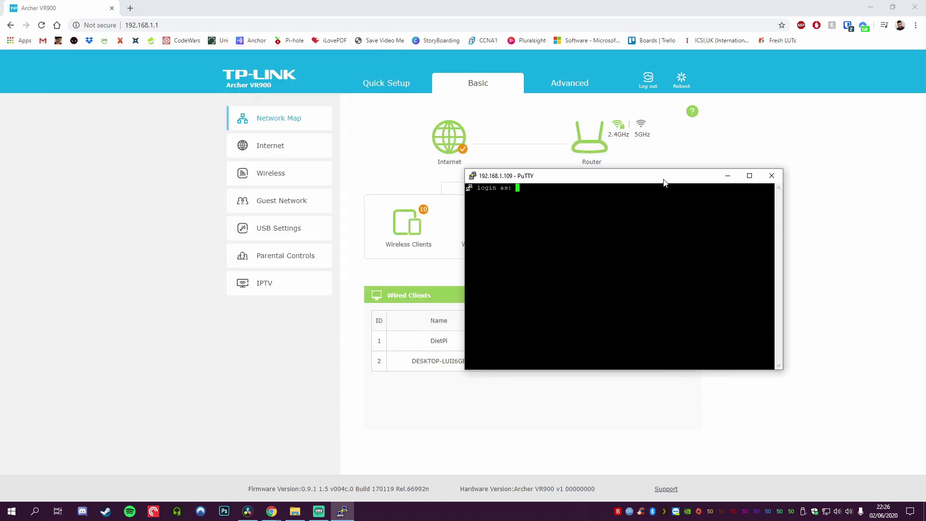
pyautogui.write('root')
pyautogui.press('Return')
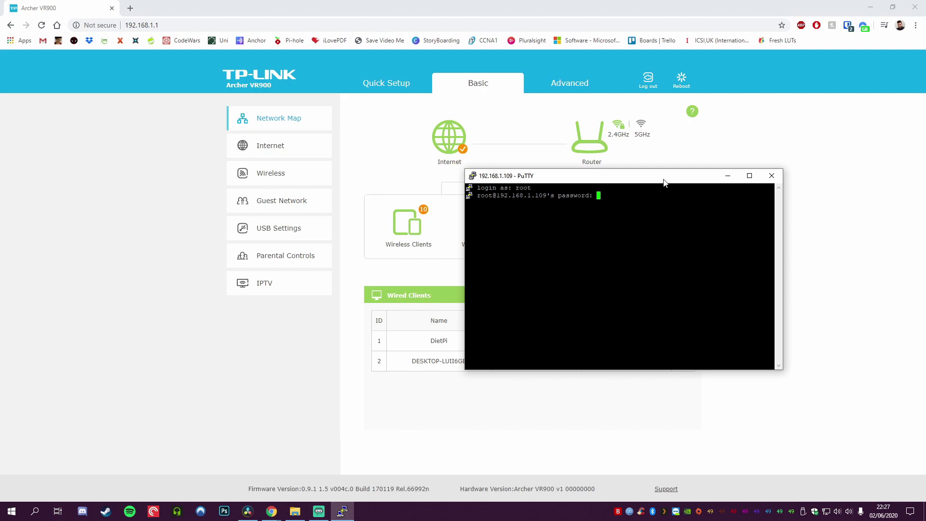
pyautogui.press('Return')
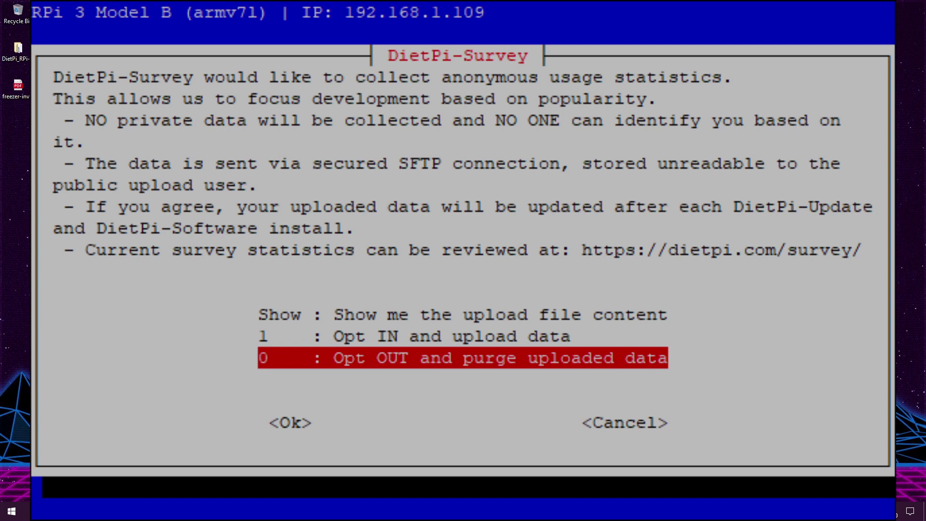
# Opt out of the DietPi usage survey.
pyautogui.press('Up')
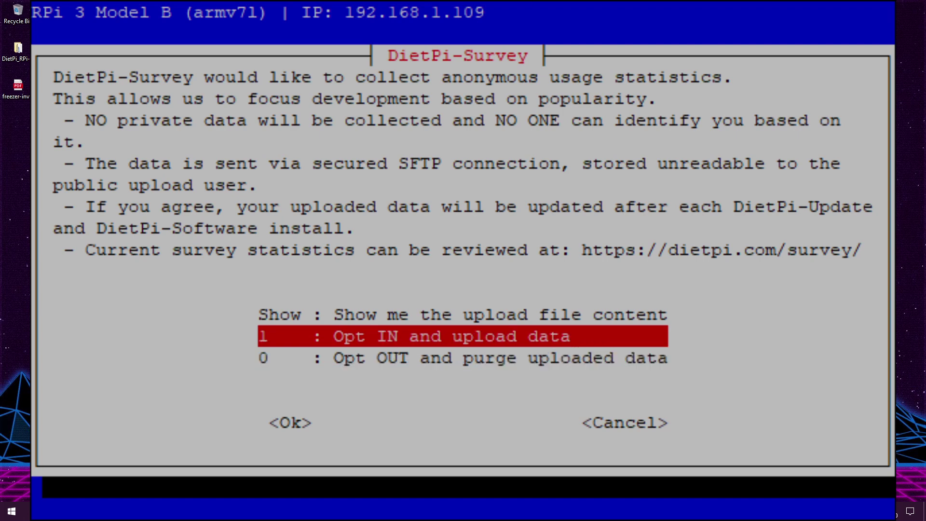
pyautogui.press('Down')
pyautogui.press('Return')
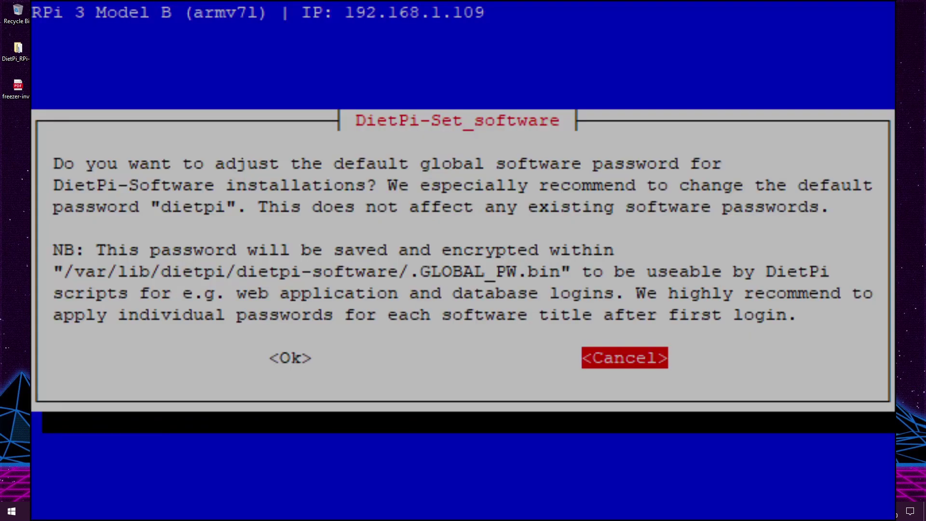
# Set and confirm a new DietPi global software password.
pyautogui.press('Left')
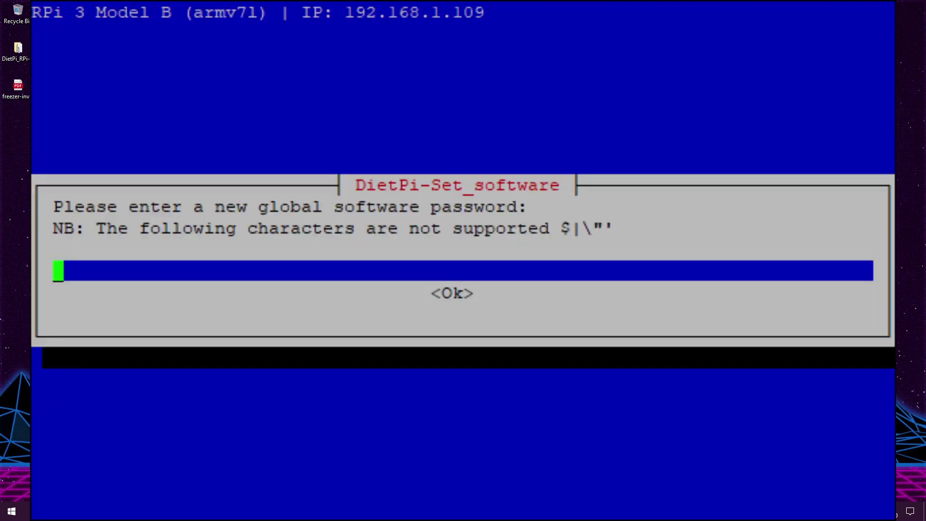
pyautogui.write('*******')
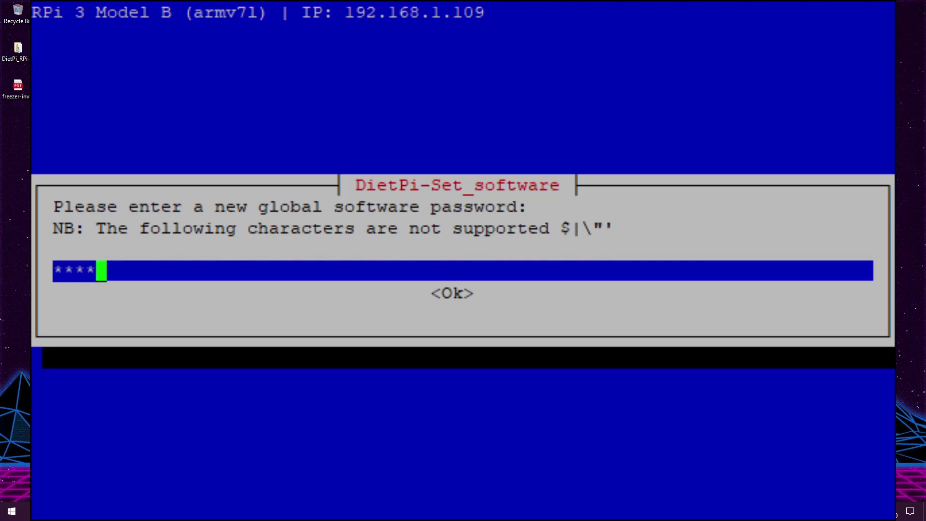
pyautogui.press('Return')
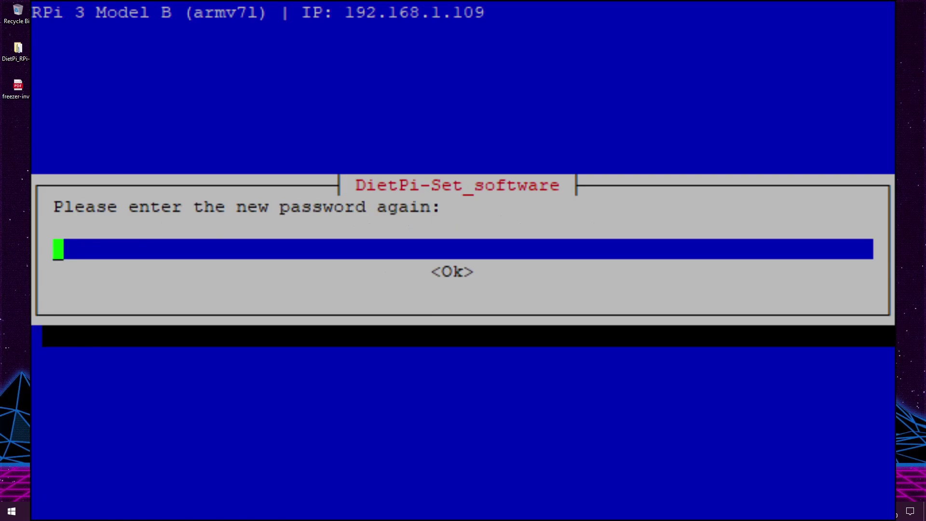
pyautogui.write('*******')
pyautogui.press('Return')
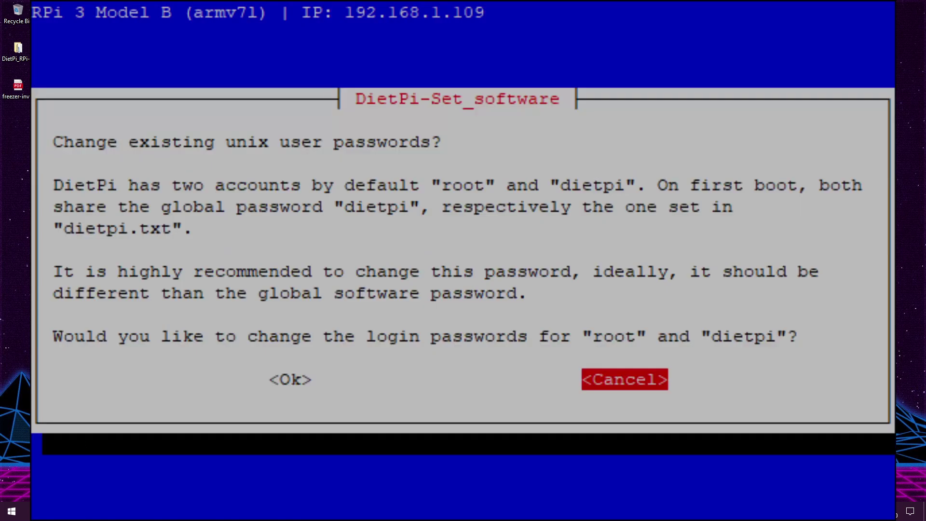
# Set and confirm a new unix login password, then disable the serial console.
pyautogui.press('Left')
pyautogui.press('Return')
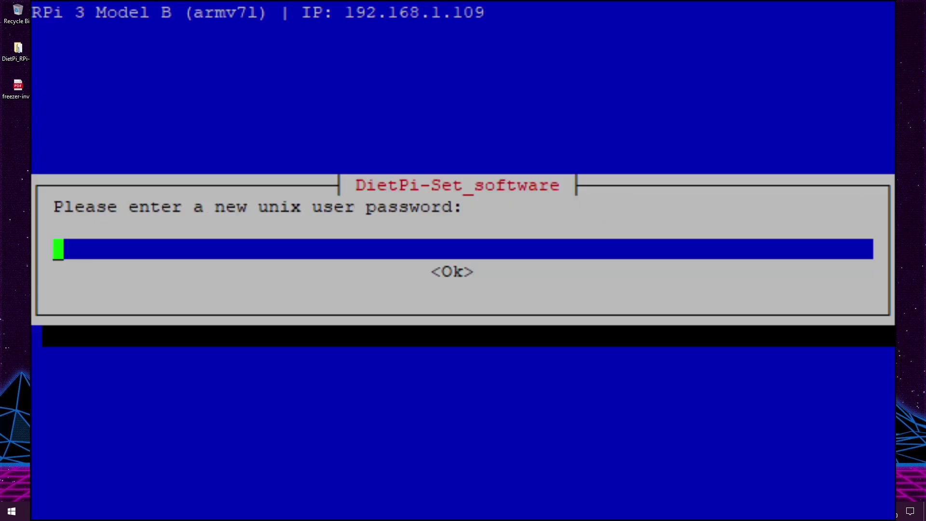
pyautogui.write('*******')
pyautogui.press('Return')
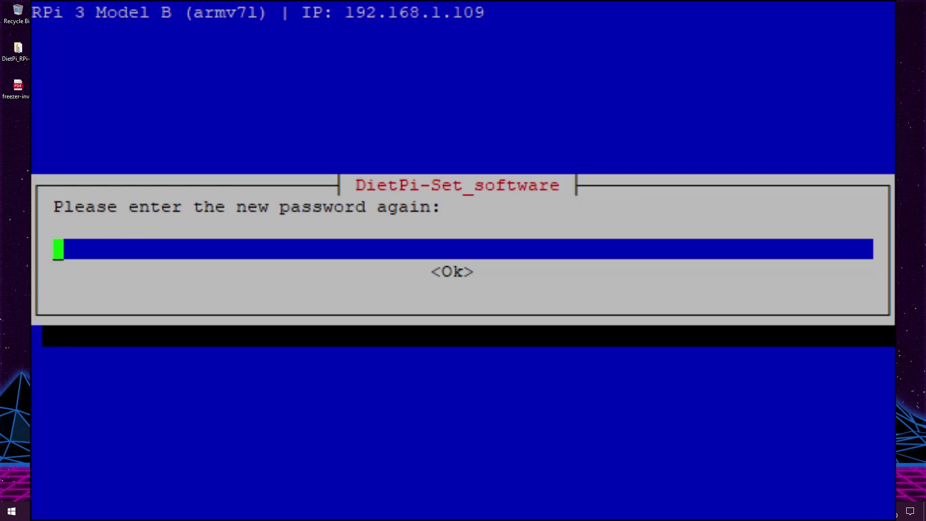
pyautogui.write('*******')
pyautogui.press('Return')
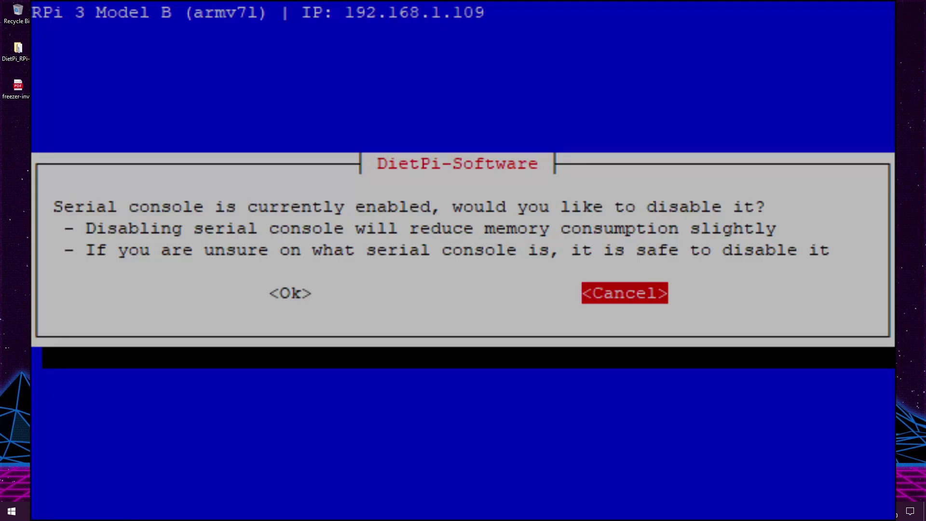
pyautogui.press('Left')
pyautogui.press('Return')
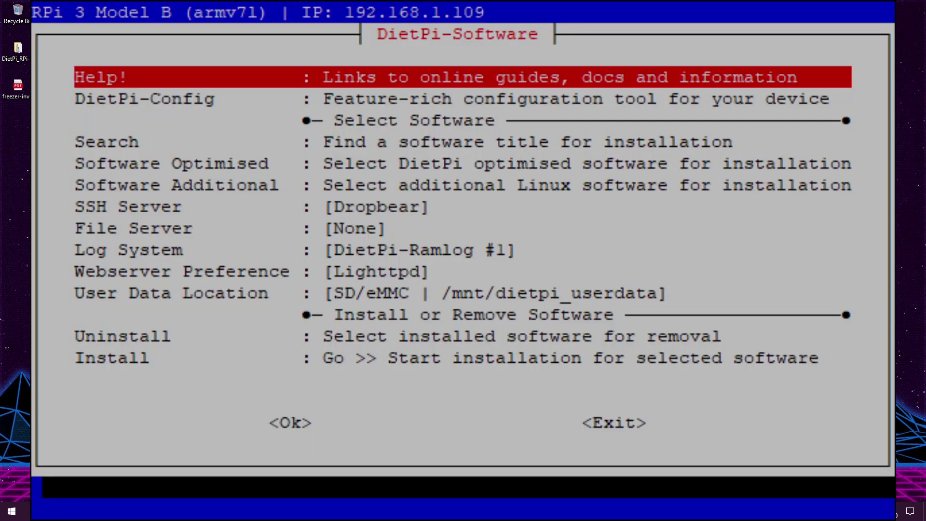
# Search DietPi-Software for 'pi-hole' and mark Pi-hole for installation.
pyautogui.press('Down')
pyautogui.press('Down')
pyautogui.press('Down')
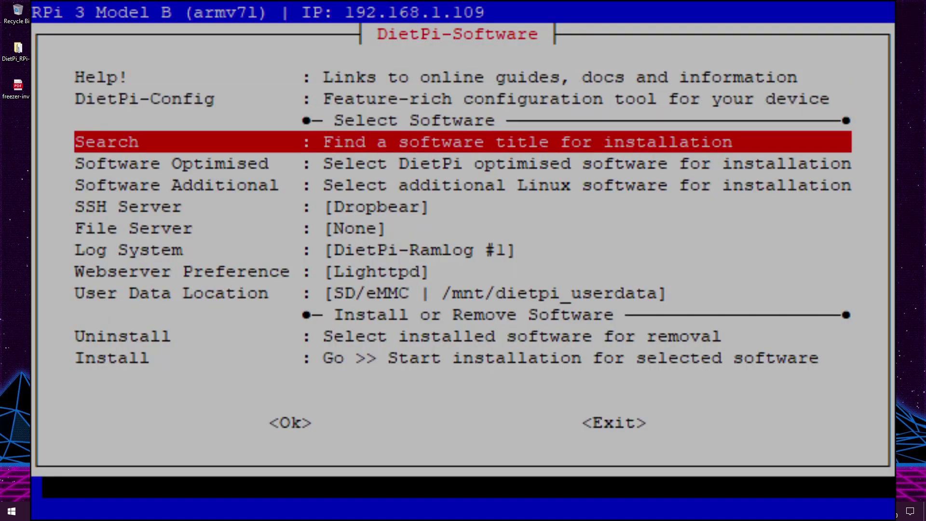
pyautogui.press('Return')
pyautogui.write('pi-hole')
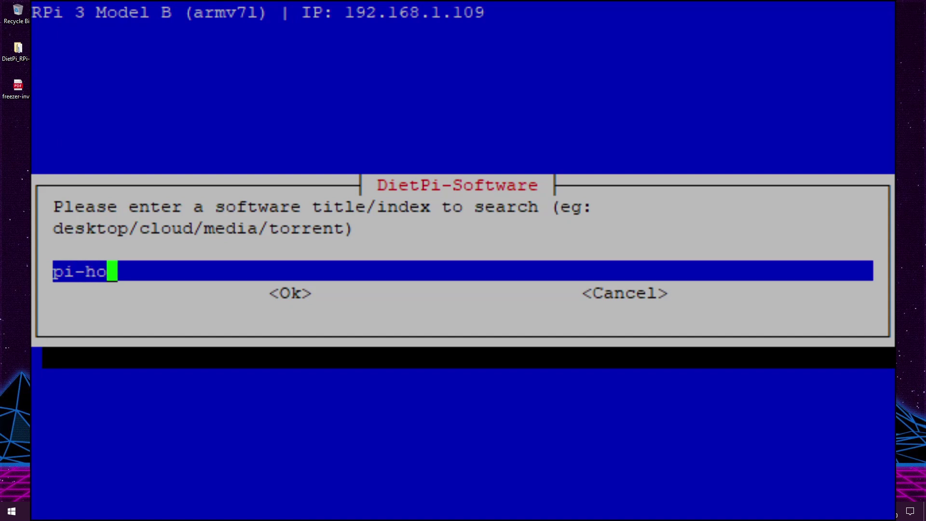
pyautogui.press('Return')
pyautogui.press('space')
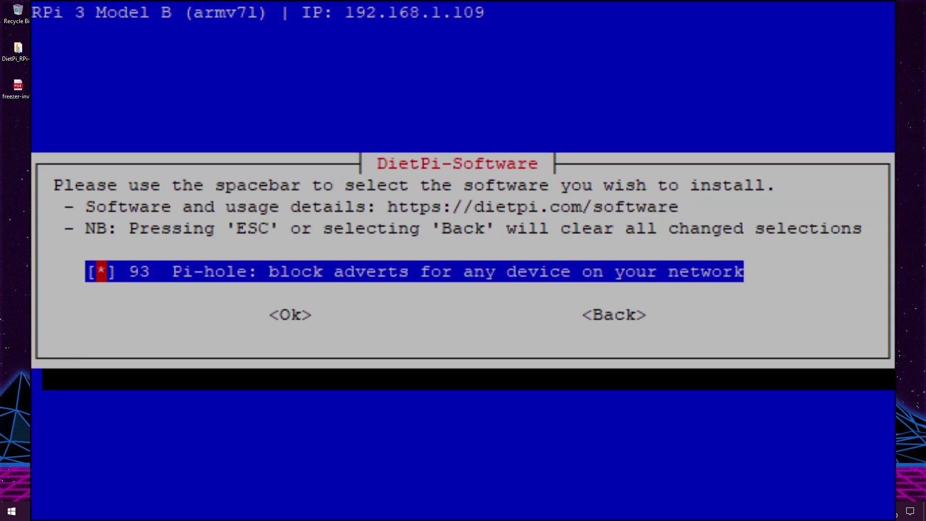
pyautogui.press('Tab')
pyautogui.press('Return')
# Decline the offer to set up a static IP now.
pyautogui.press('Left')
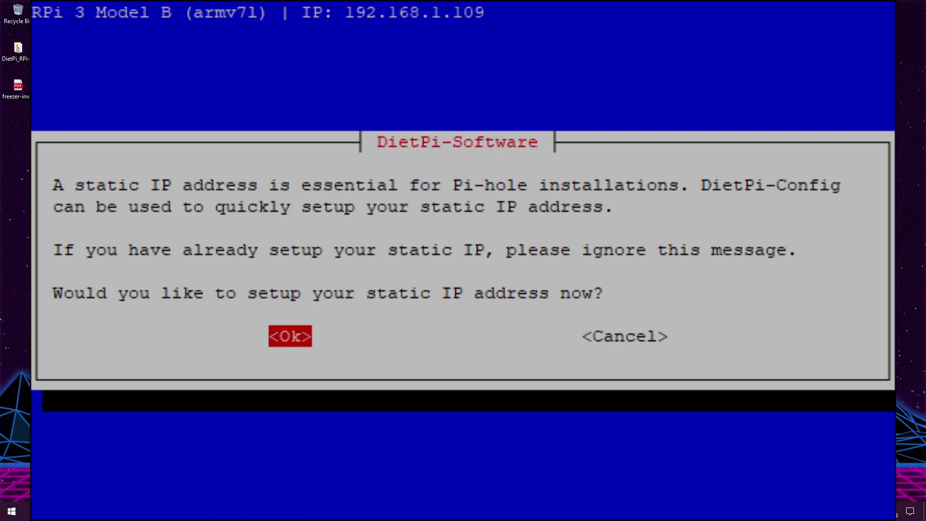
pyautogui.press('Right')
pyautogui.press('Return')
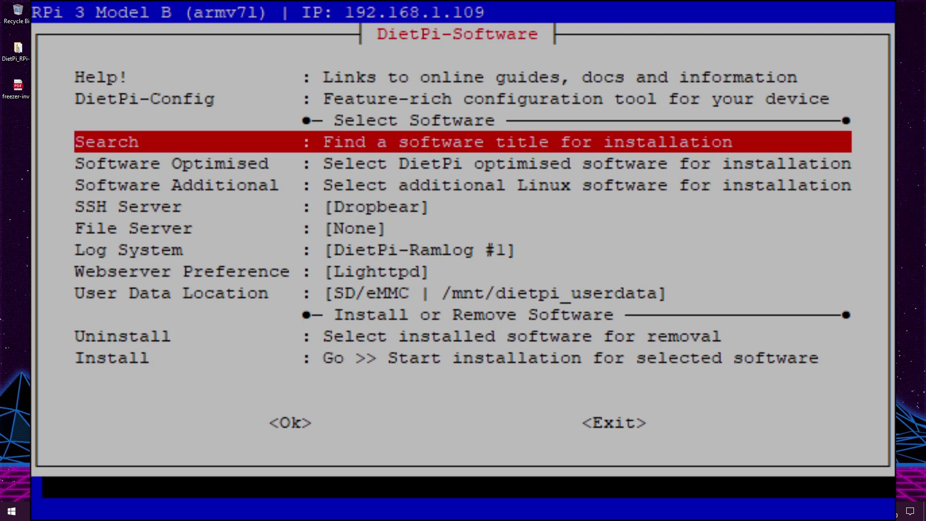
# Start installing the selected software, Pi-hole and DietPi-RAMlog.
pyautogui.press('Tab')
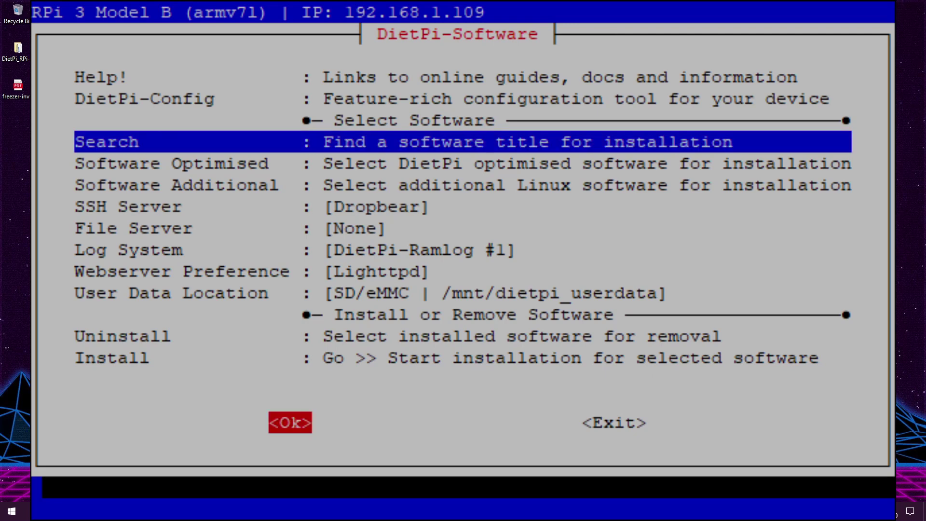
pyautogui.press('Tab')
pyautogui.press('Down')
pyautogui.press('Down')
pyautogui.press('Down')
pyautogui.press('Down')
pyautogui.press('Down')
pyautogui.press('Down')
pyautogui.press('Down')
pyautogui.press('Down')
pyautogui.press('Down')
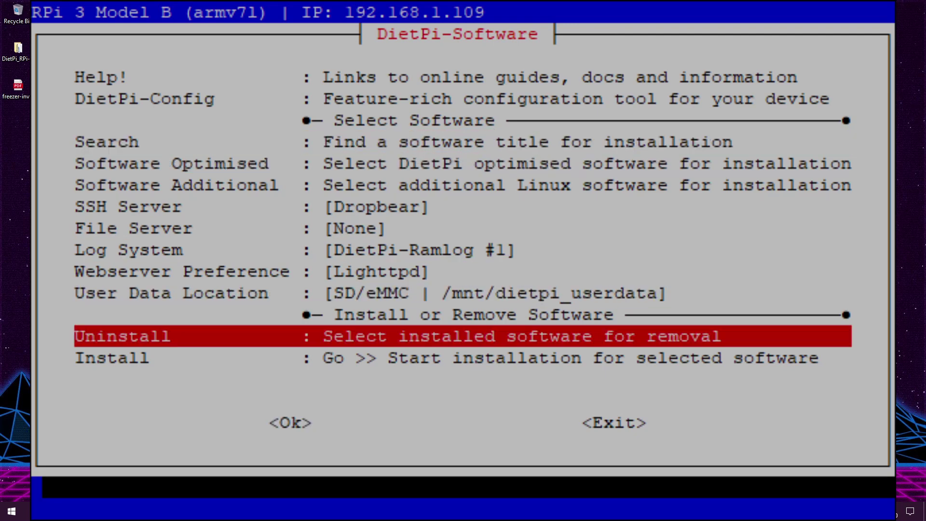
pyautogui.press('Down')
pyautogui.press('Return')
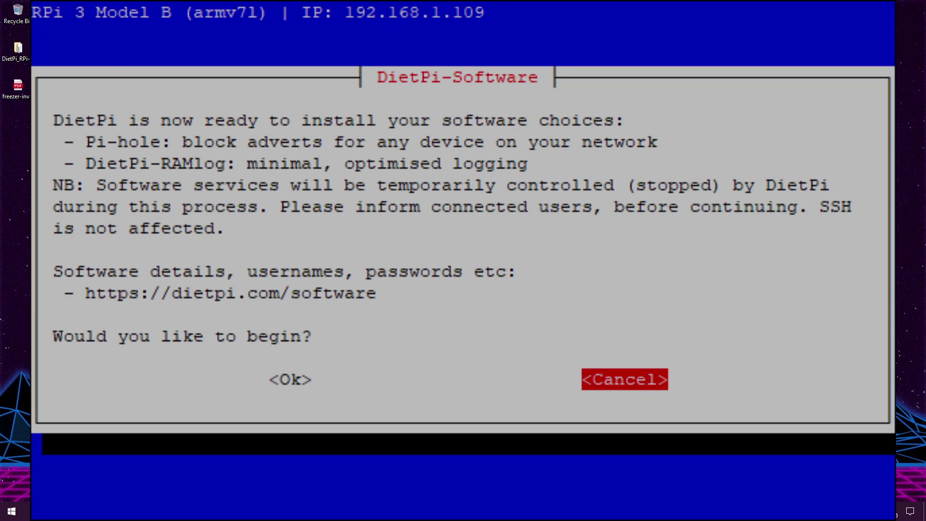
pyautogui.press('Left')
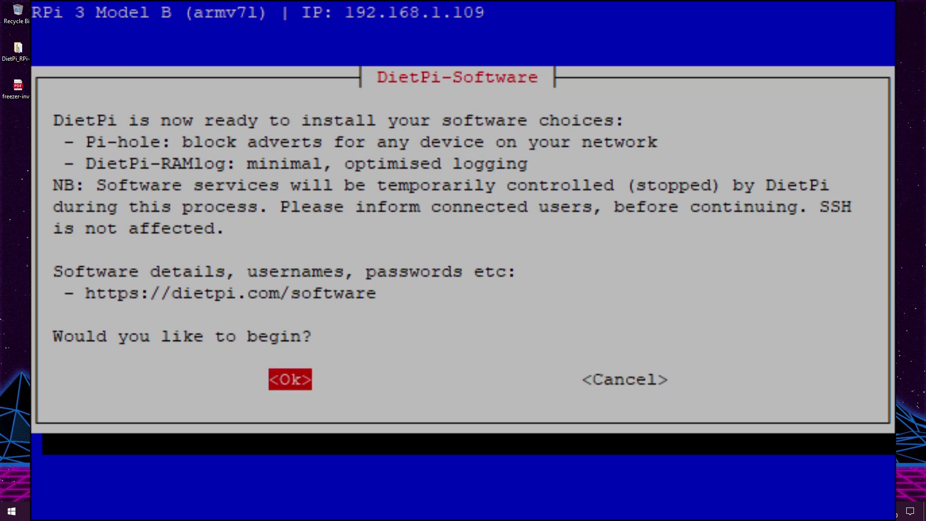
pyautogui.press('Return')
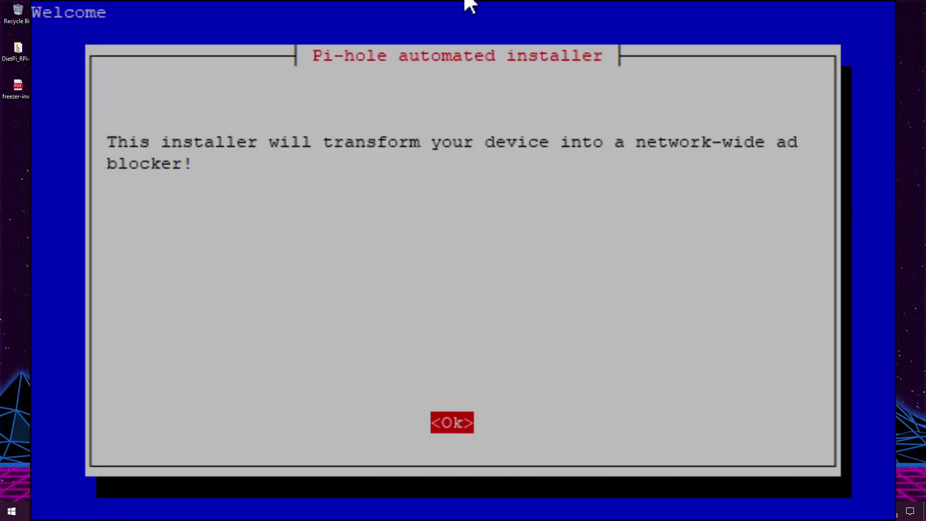
# Keep Google upstream DNS, all four blocklists, IPv4 and IPv6, and current network settings as static IP.
pyautogui.press('Return')
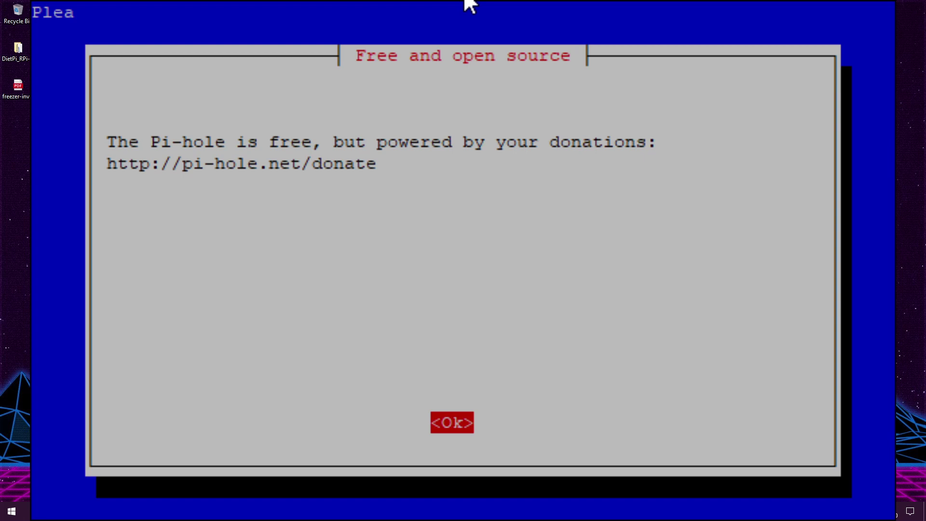
pyautogui.press('Return')
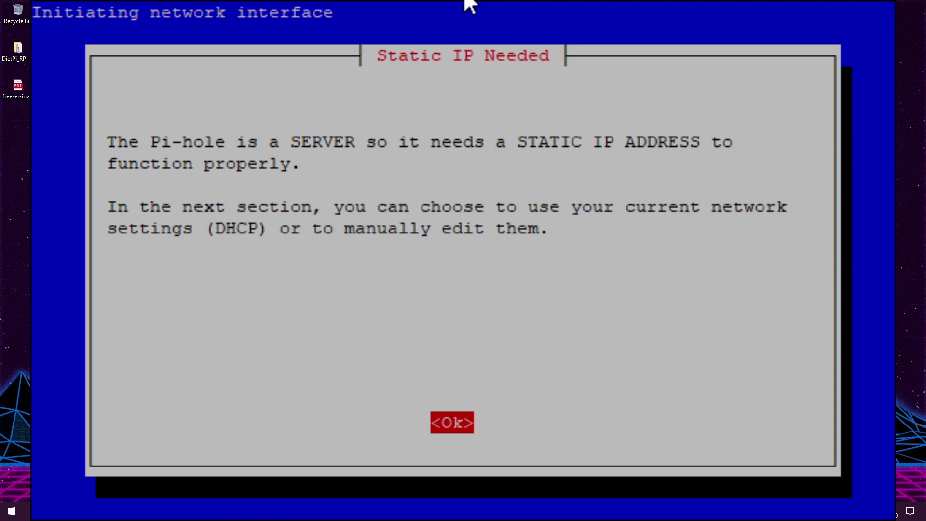
pyautogui.press('Return')
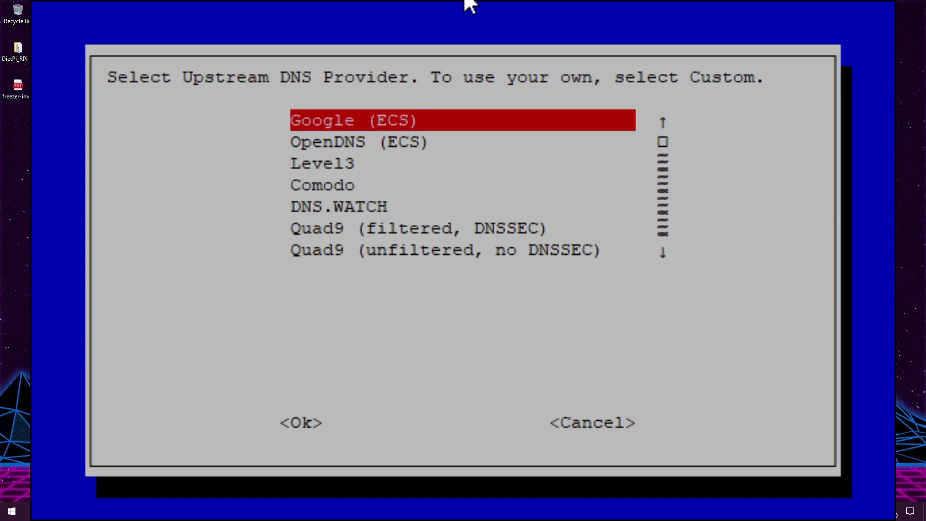
pyautogui.press('Return')
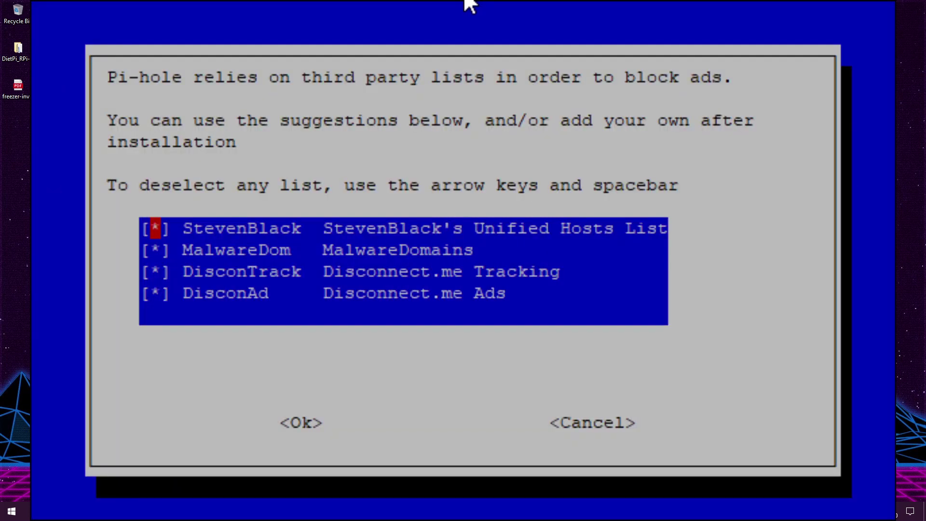
pyautogui.press('Tab')
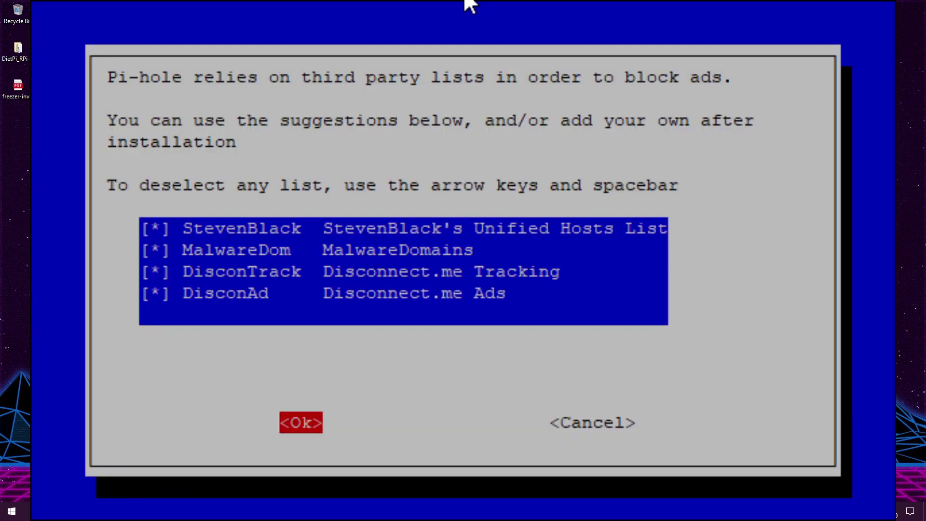
pyautogui.press('Return')
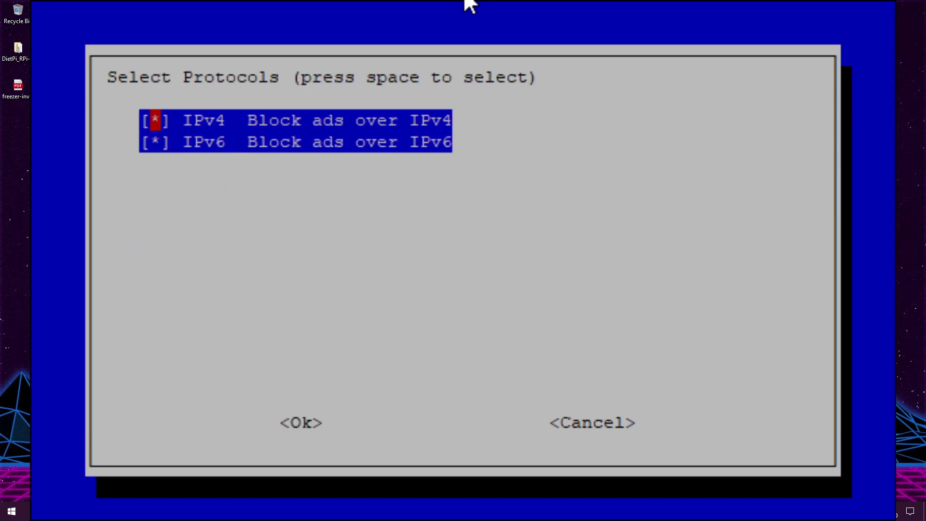
pyautogui.press('Tab')
pyautogui.press('Return')
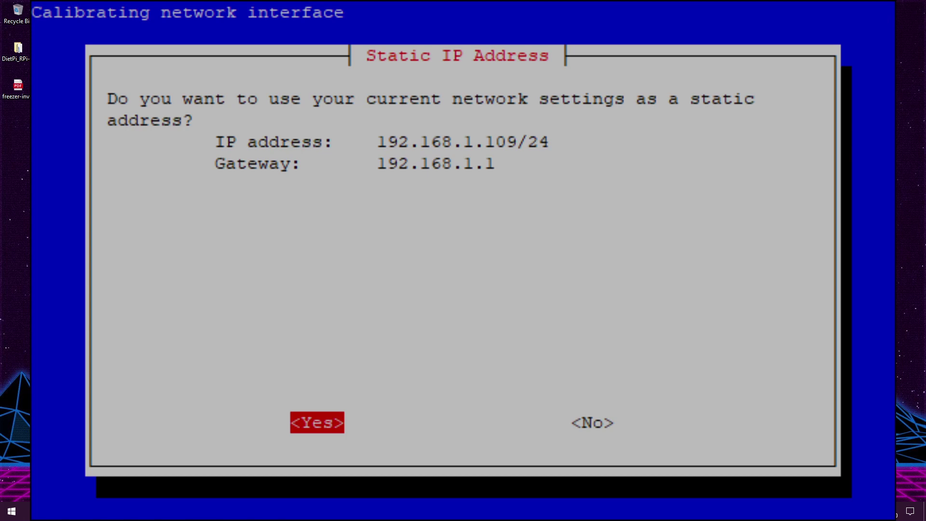
pyautogui.press('Return')
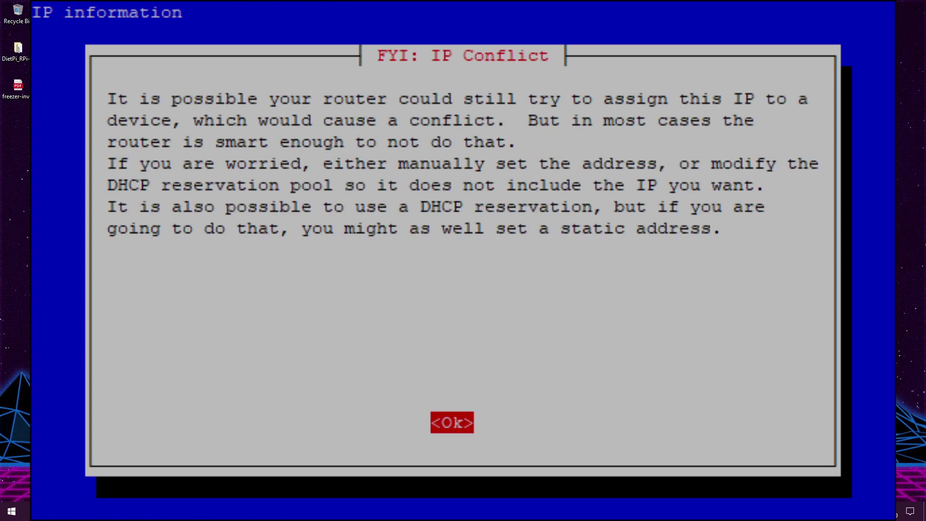
pyautogui.press('Return')
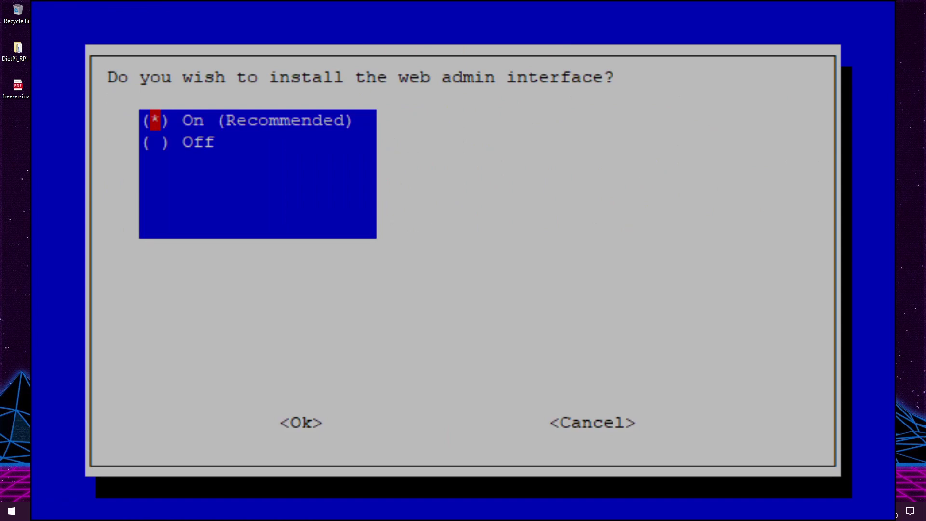
# Install the web admin interface with query logging on and privacy mode 0.
pyautogui.press('Tab')
pyautogui.press('Return')
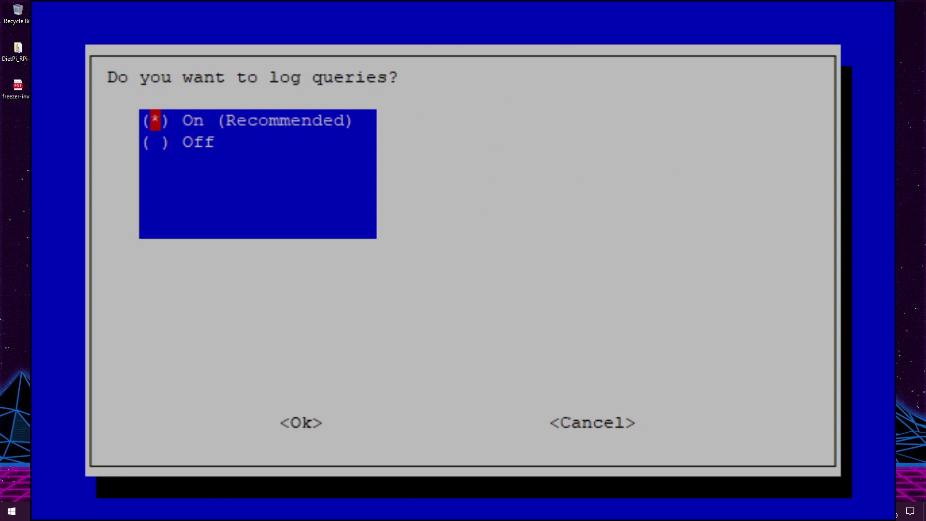
pyautogui.press('Tab')
pyautogui.press('Return')
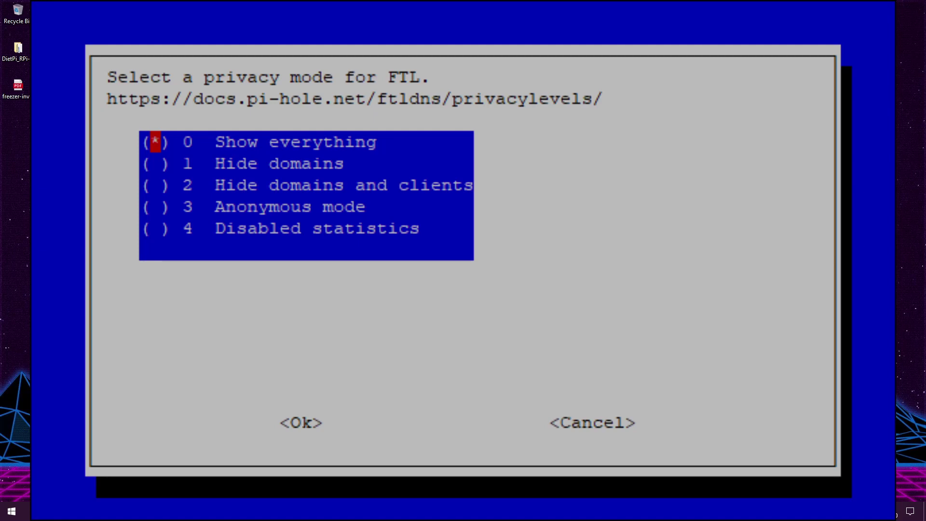
pyautogui.press('Tab')
pyautogui.press('Return')
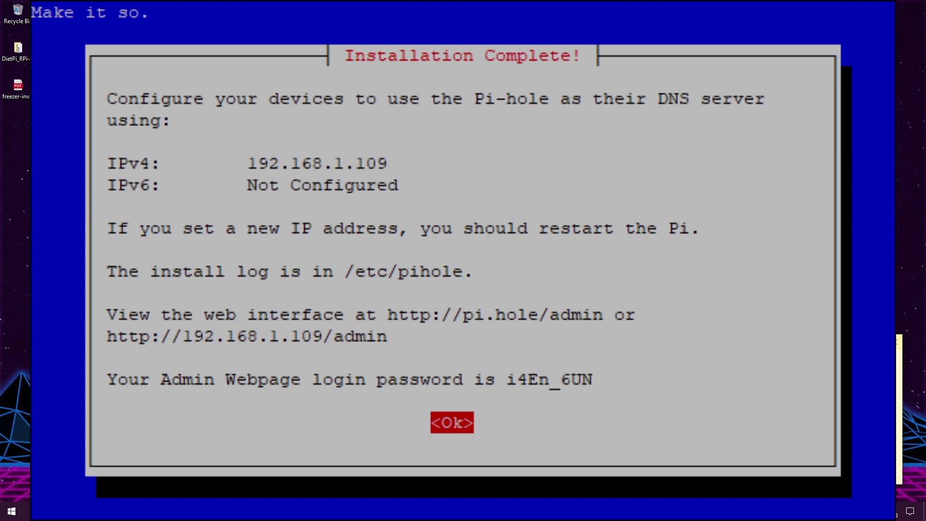
pyautogui.press('Return')
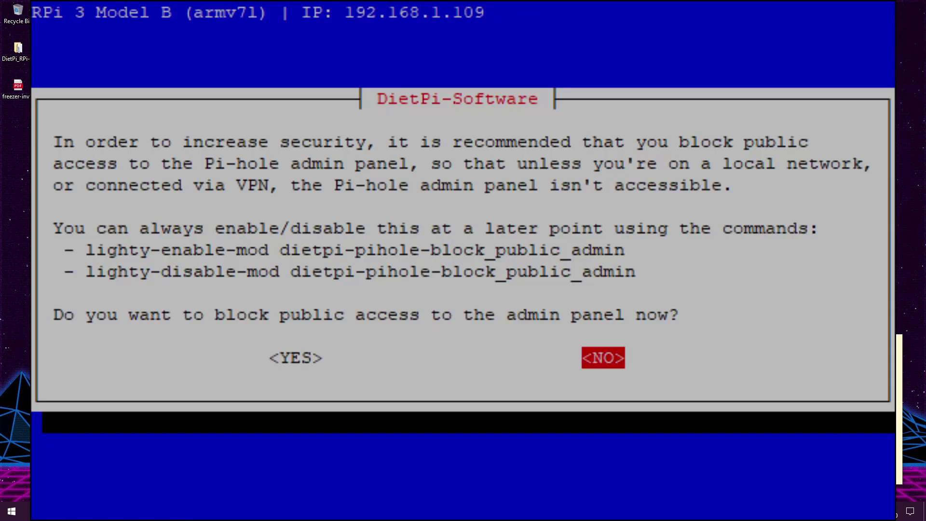
# Block public admin panel access, leave the blocking page disabled, and reboot the Pi.
pyautogui.press('Left')
pyautogui.press('Return')
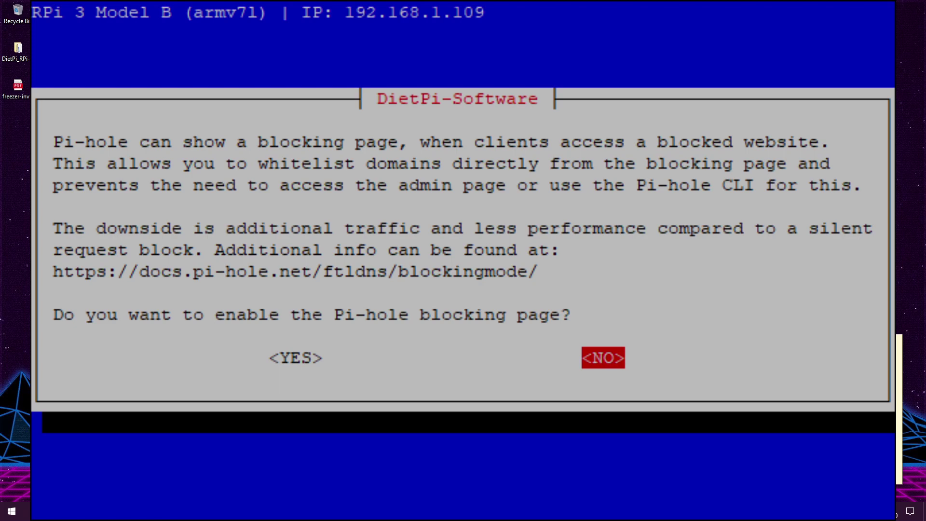
pyautogui.press('Return')
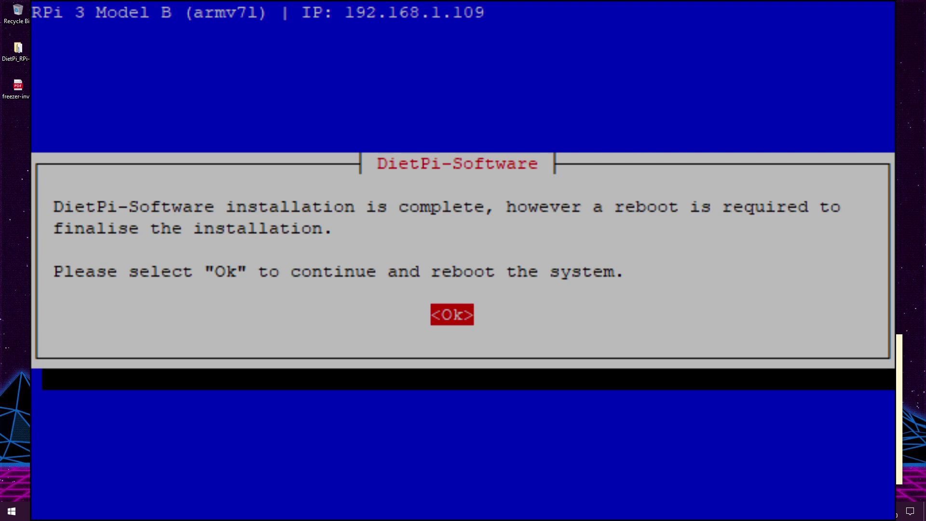
pyautogui.press('Return')
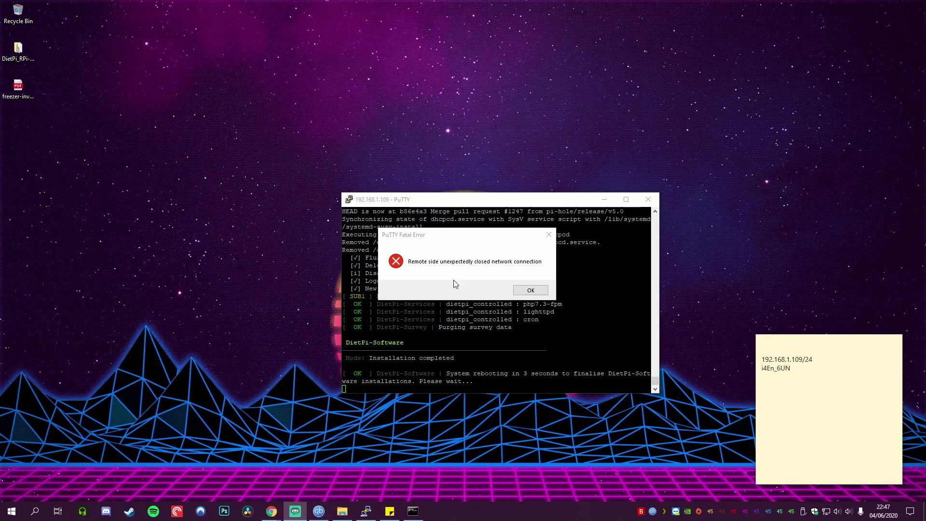
pyautogui.press('Return')
# Launch PuTTY and open an SSH connection to 192.168.1.109.
pyautogui.click(10, 510)
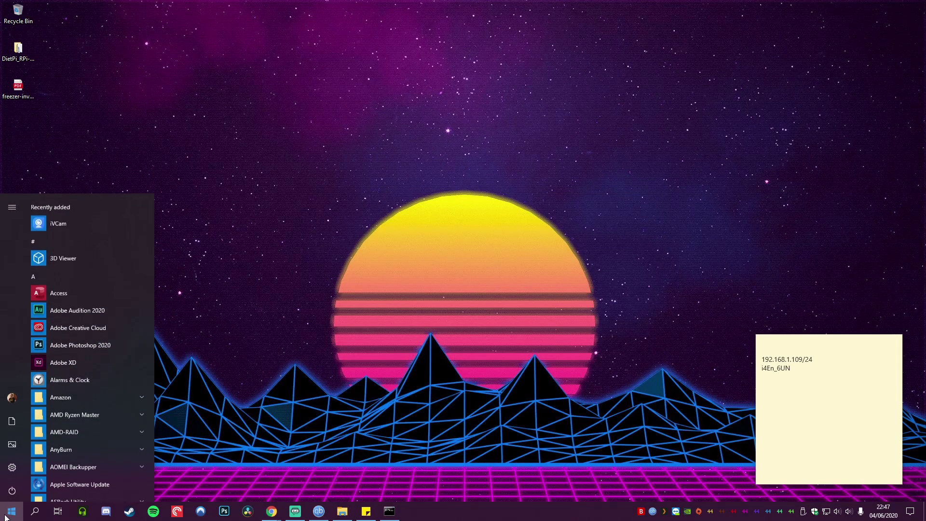
pyautogui.write('putty')
pyautogui.press('Return')
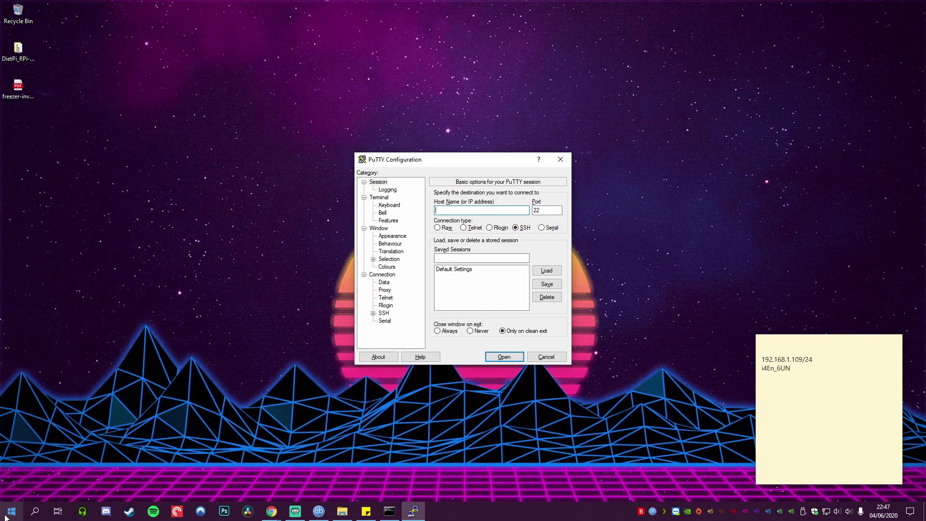
pyautogui.write('192.168.1.109')
pyautogui.hotkey('alt', 'Tab')
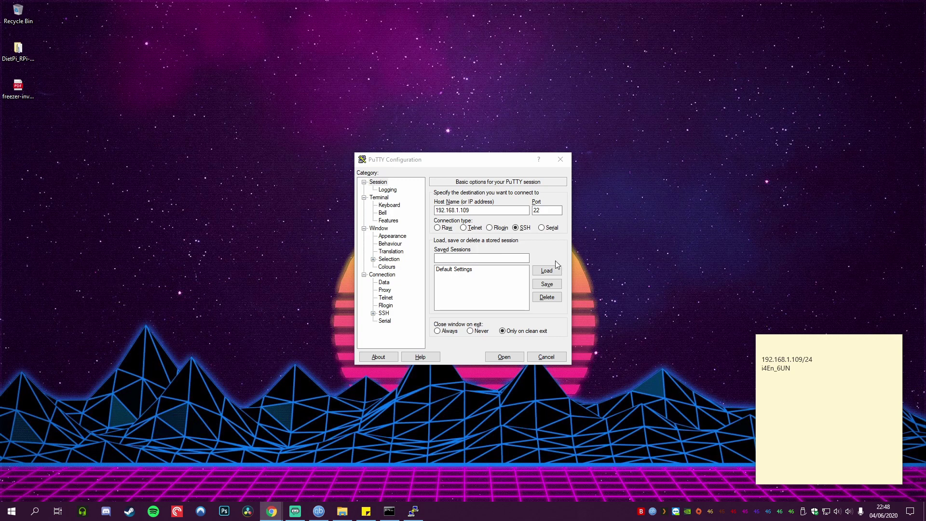
pyautogui.click(513, 355)
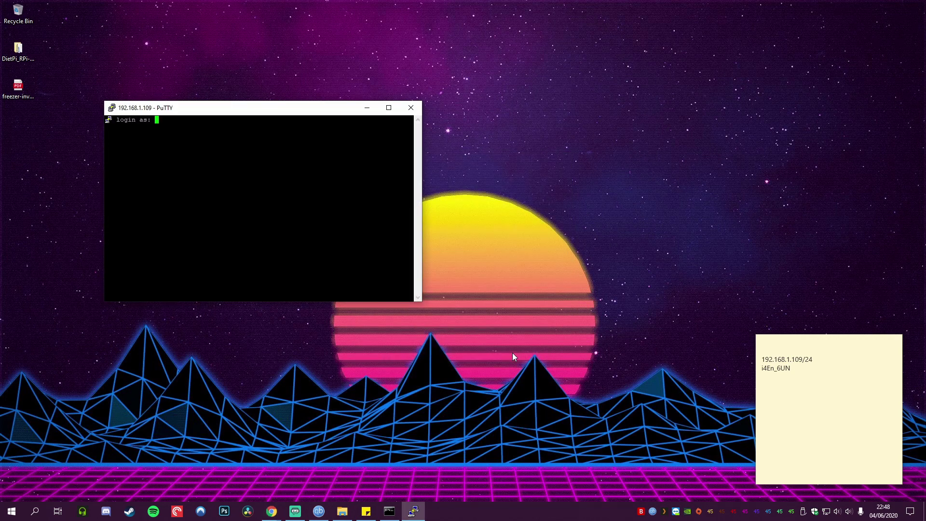
# Log in to the Pi as root with the account password.
pyautogui.write('root')
pyautogui.press('Return')
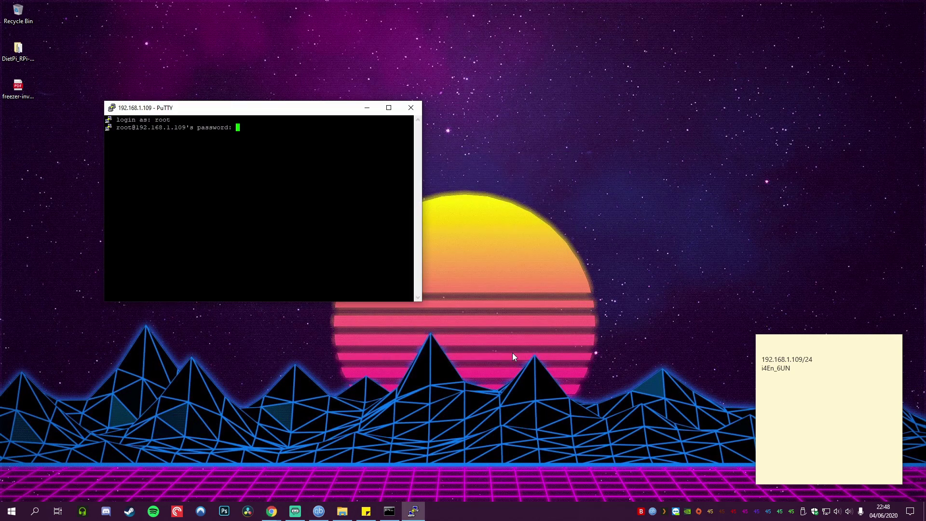
pyautogui.press('Return')
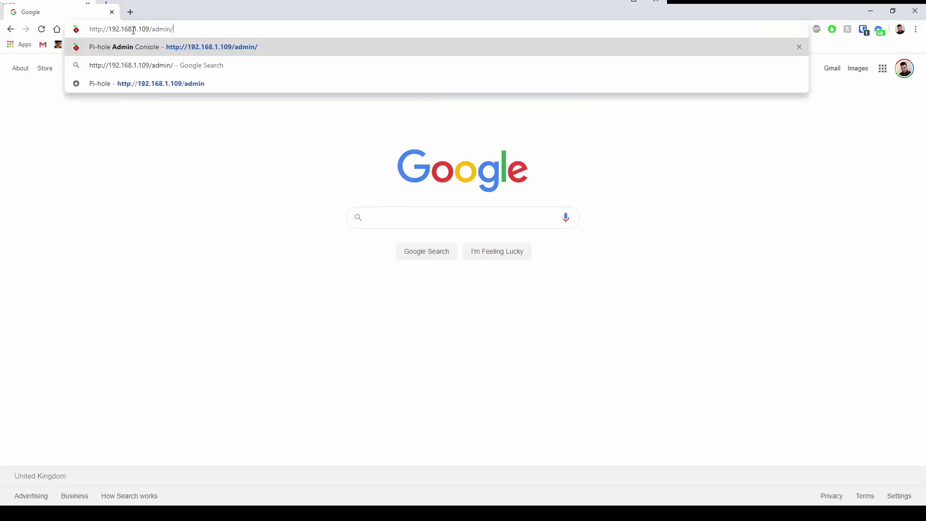
# Open 192.168.1.109/admin and sign in with the pasted Pi-hole admin password.
pyautogui.press('Return')
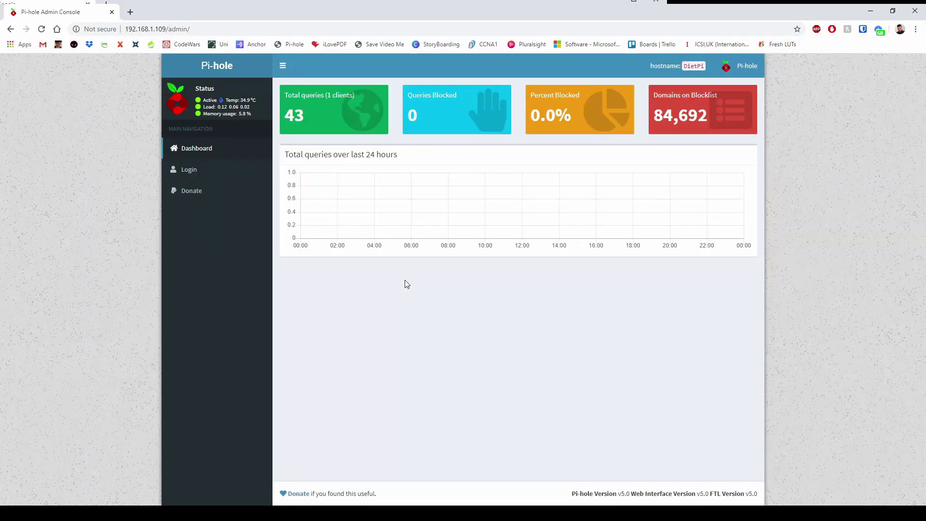
pyautogui.click(192, 171)
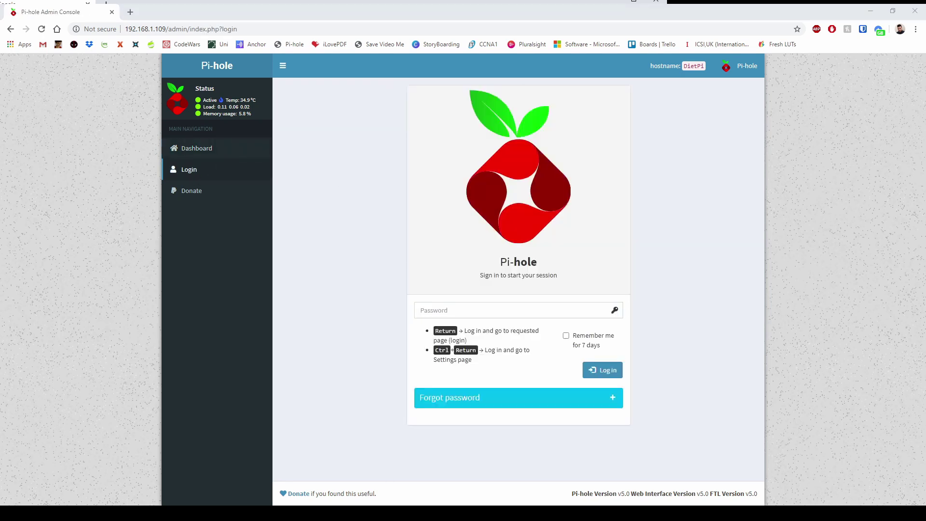
pyautogui.hotkey('alt', 'Tab')
pyautogui.hotkey('ctrl', 'v')
pyautogui.press('Return')
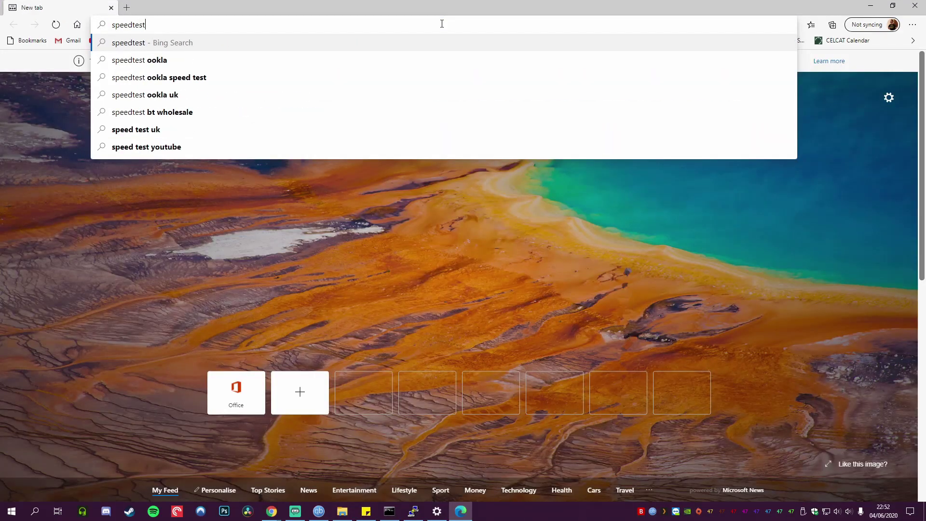
# Load speedtest.net in Edge and dismiss its cookie banner and privacy notice.
pyautogui.press('Return')
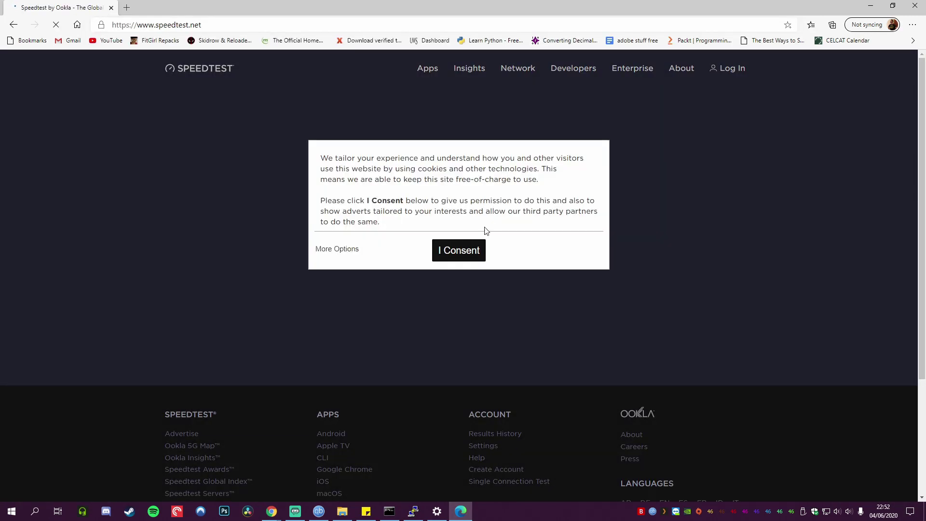
pyautogui.click(466, 247)
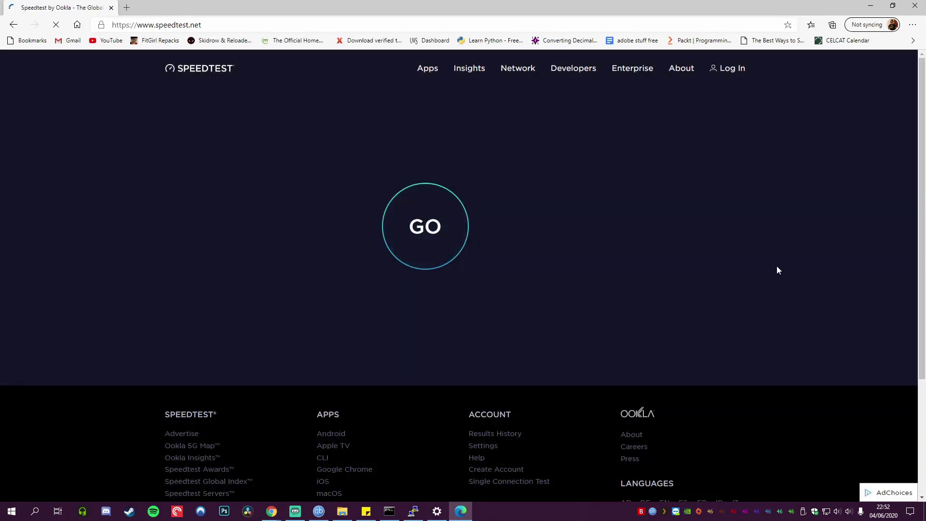
pyautogui.click(589, 97)
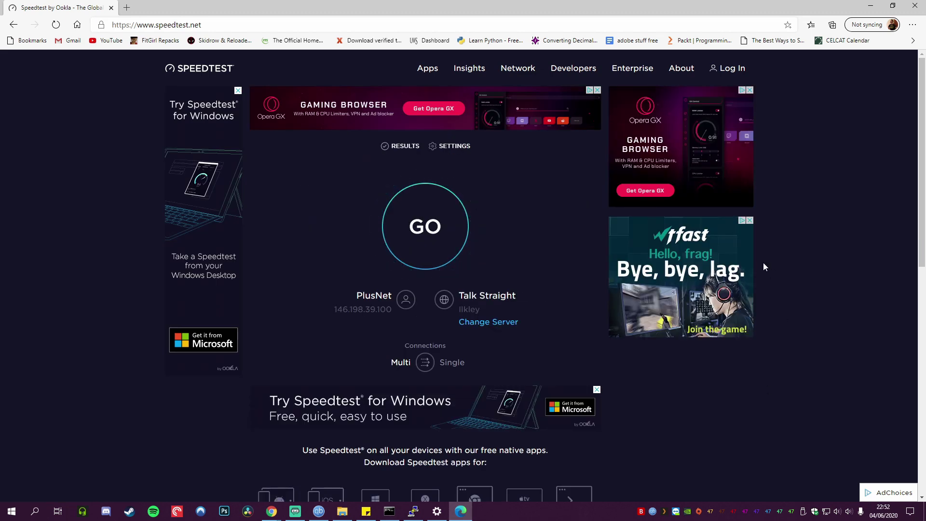
# Close Edge and open the Ethernet adapter's IPv4 properties.
pyautogui.click(915, 5)
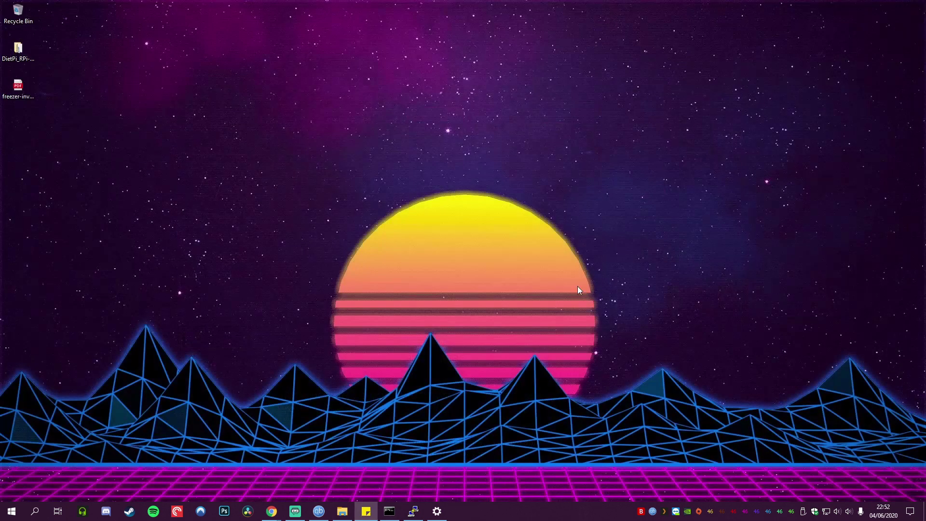
pyautogui.click(437, 511)
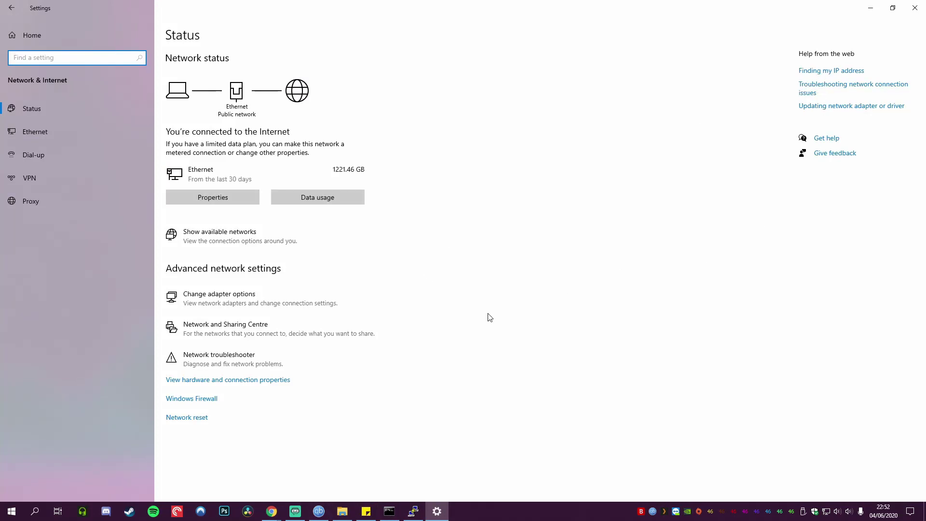
pyautogui.click(241, 295)
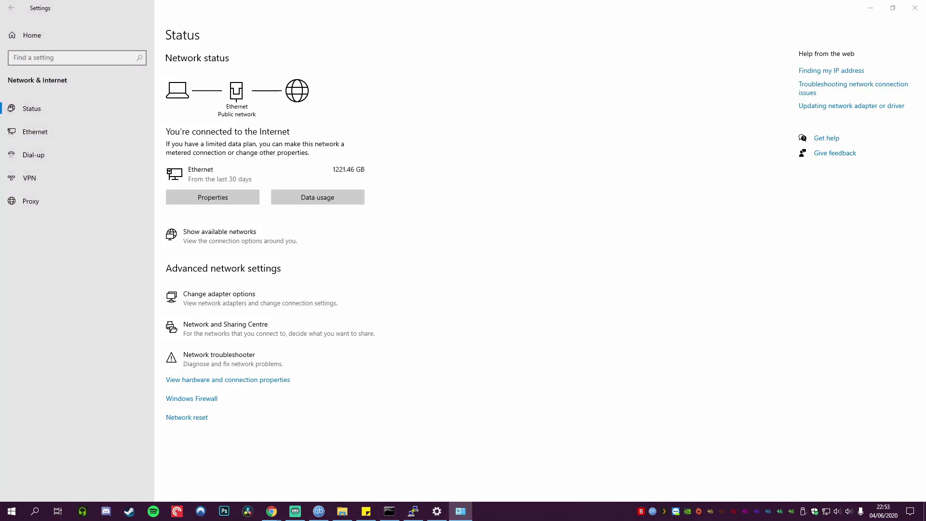
pyautogui.moveTo(463, 182); pyautogui.dragTo(465, 162)
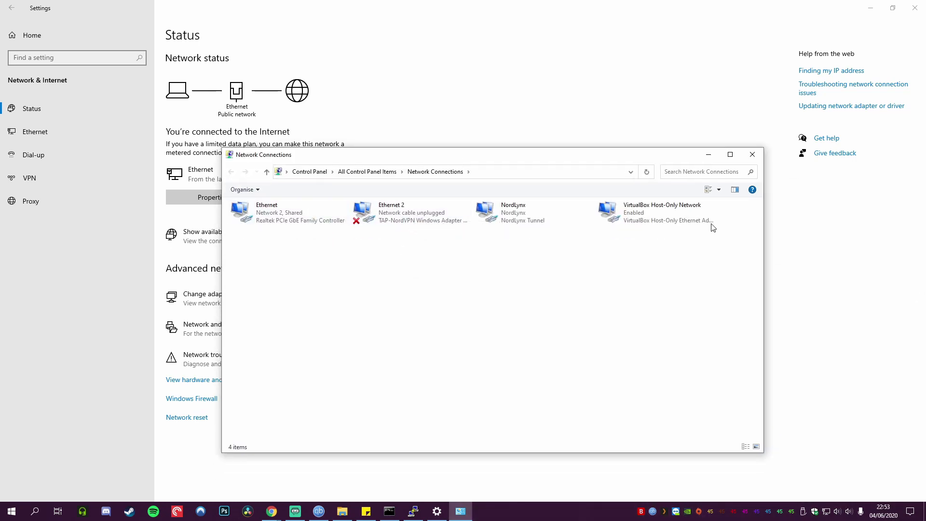
pyautogui.click(288, 219)
pyautogui.rightClick(288, 223)
pyautogui.click(345, 315)
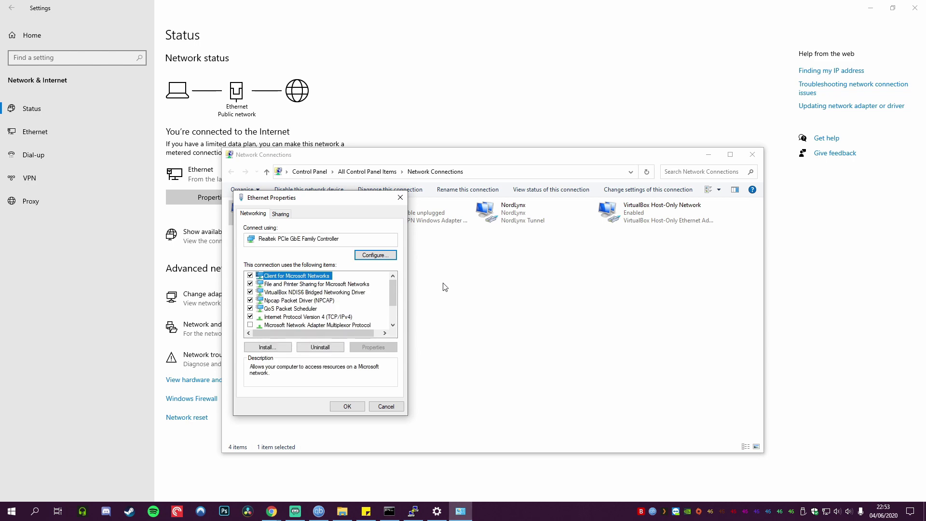
pyautogui.click(328, 317)
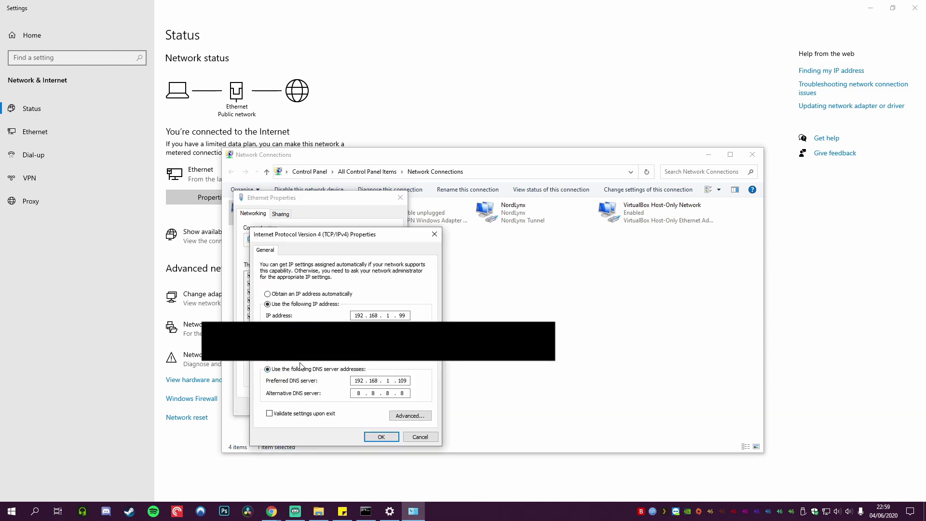
# Set preferred DNS to 192.168.1.109 and alternate DNS to 8.8.8.8, then save and close.
pyautogui.doubleClick(358, 380)
pyautogui.click(381, 436)
pyautogui.click(358, 404)
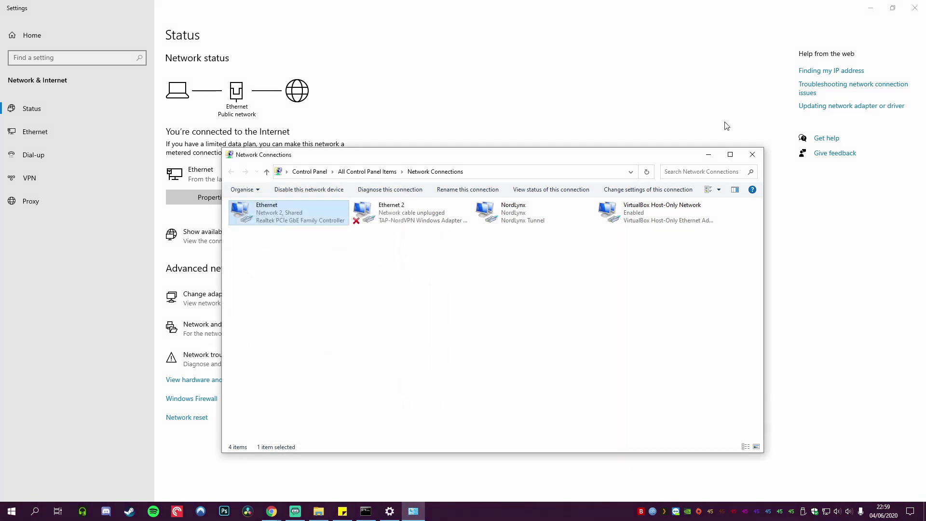
pyautogui.click(755, 156)
pyautogui.click(914, 8)
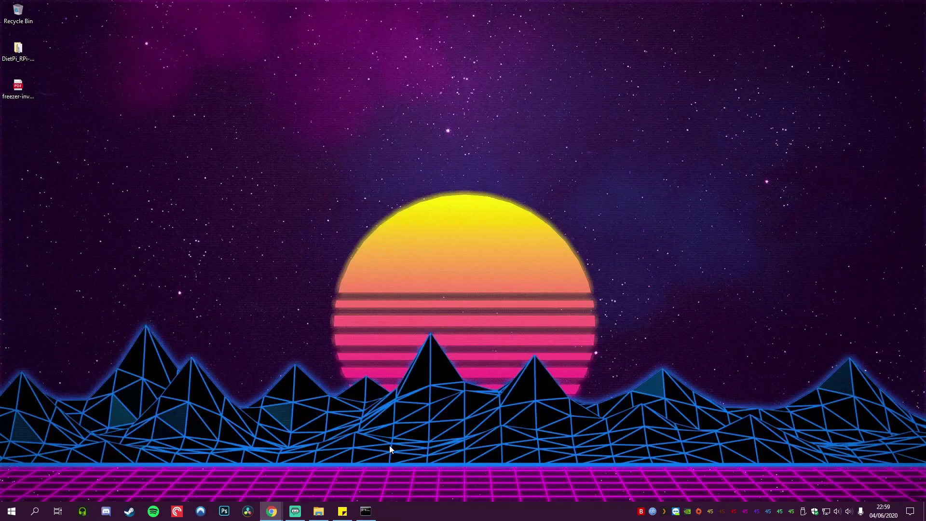
# Bring the Pi-hole admin dashboard window back on screen.
pyautogui.moveTo(279, 514)
pyautogui.click(218, 465)
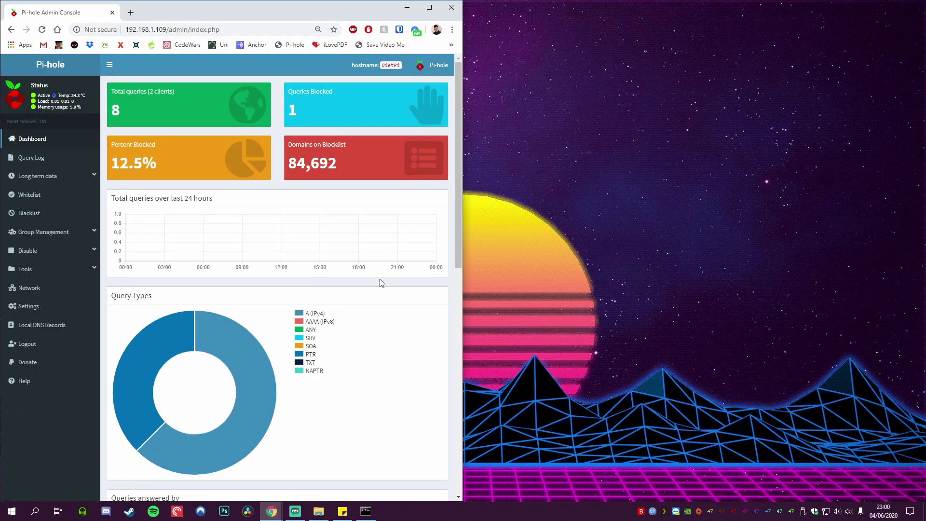
pyautogui.click(406, 7)
pyautogui.moveTo(274, 514)
pyautogui.click(219, 470)
# Launch Microsoft Edge and go to speedtest.net.
pyautogui.click(2, 515)
pyautogui.write('ed')
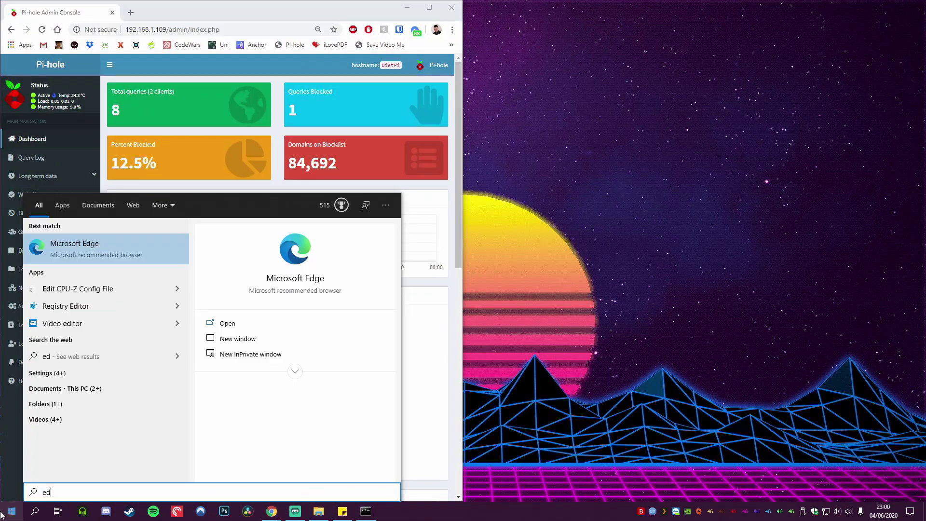
pyautogui.press('Return')
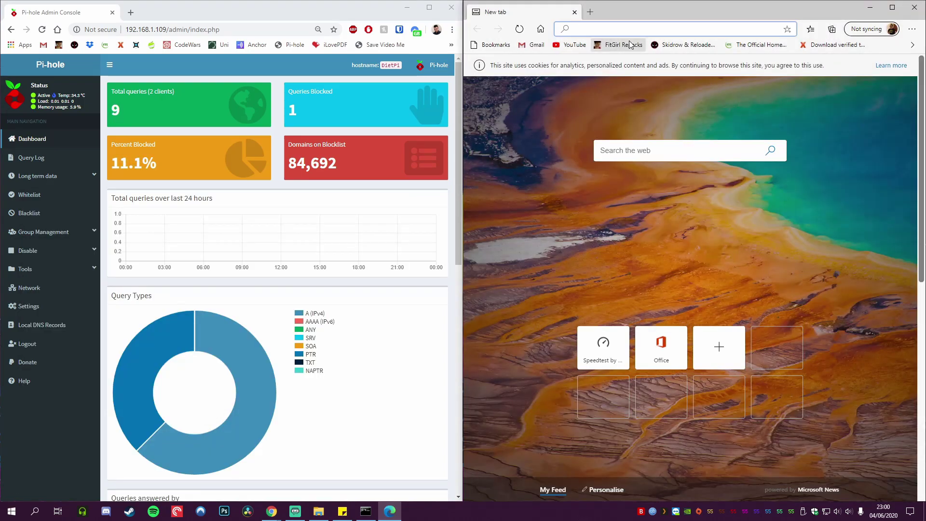
pyautogui.write('spee')
pyautogui.click(630, 47)
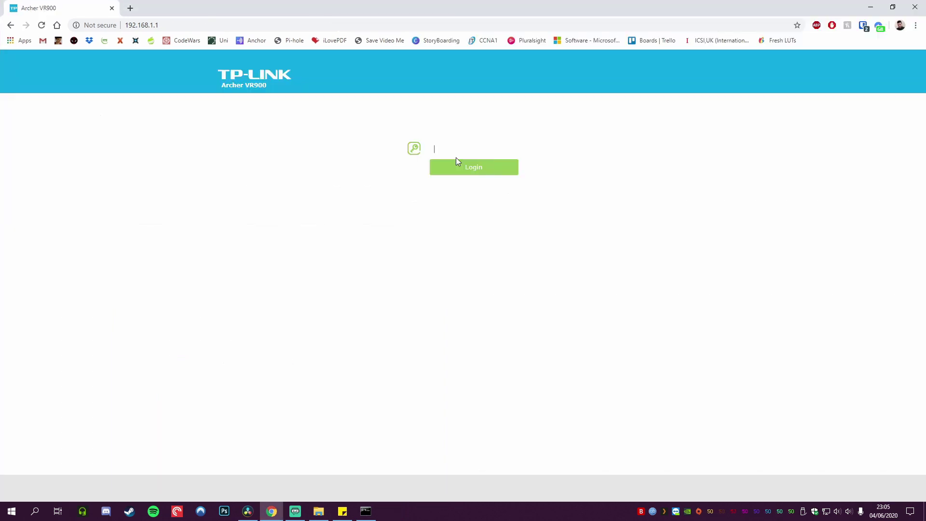
# Log in to the router and edit the WAN connection under Advanced > Network > Internet.
pyautogui.write('ad')
pyautogui.press('Return')
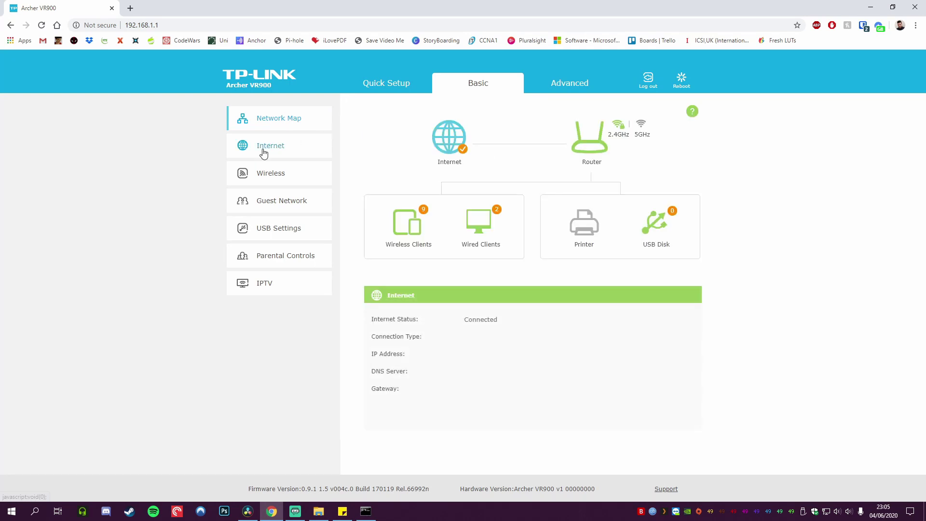
pyautogui.click(554, 89)
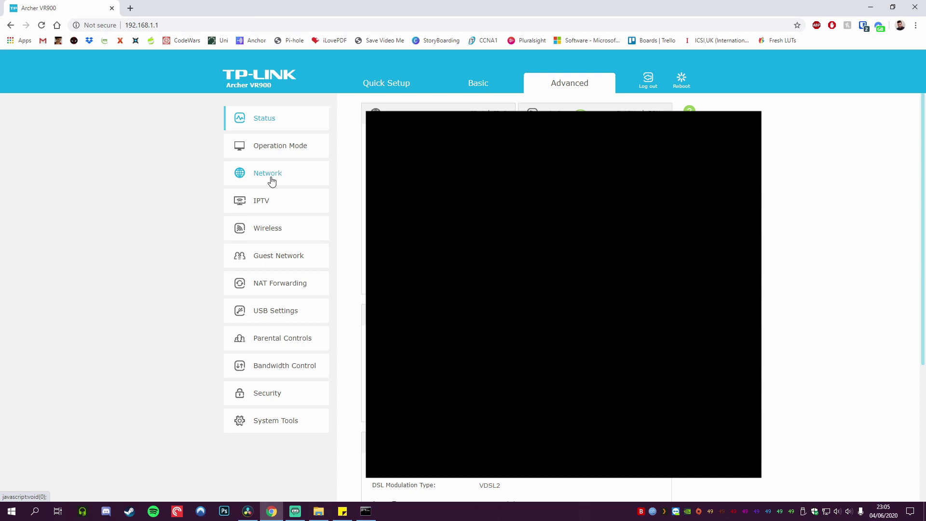
pyautogui.click(270, 174)
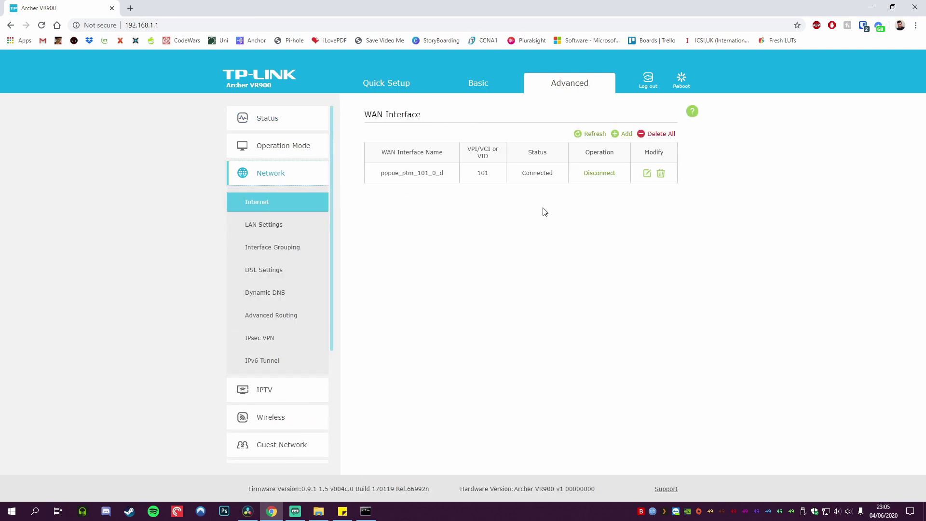
pyautogui.click(646, 173)
# Enable custom DNS with primary 192.168.1.109 and secondary 8.8.8.8.
pyautogui.scroll(-4, 542, 306)
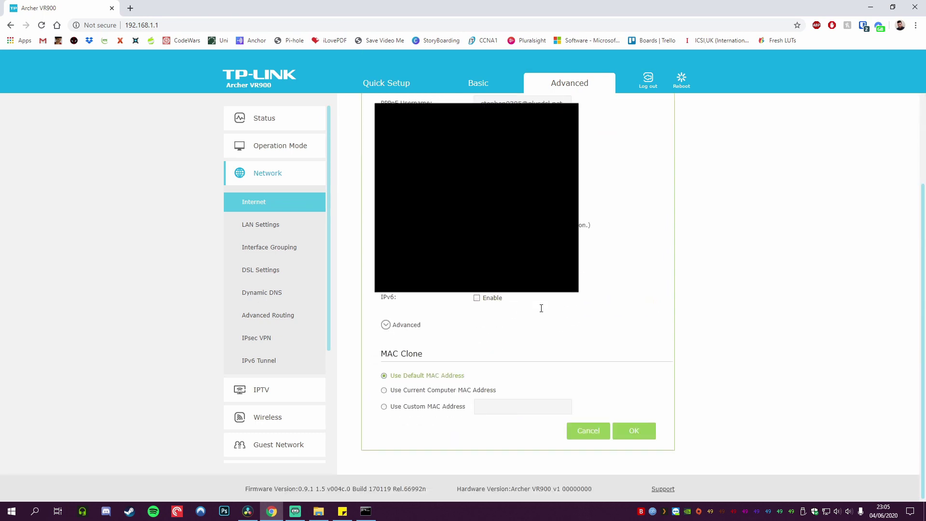
pyautogui.click(410, 326)
pyautogui.scroll(-4, 427, 328)
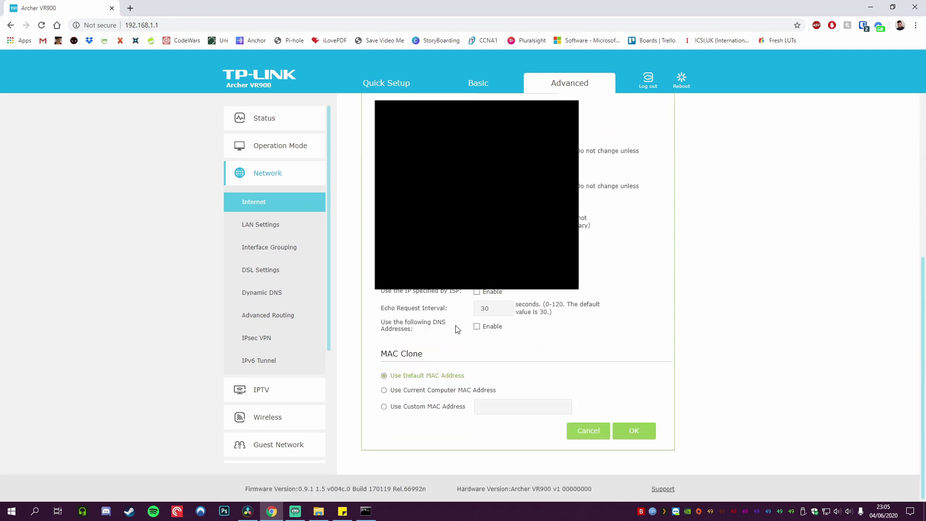
pyautogui.click(477, 327)
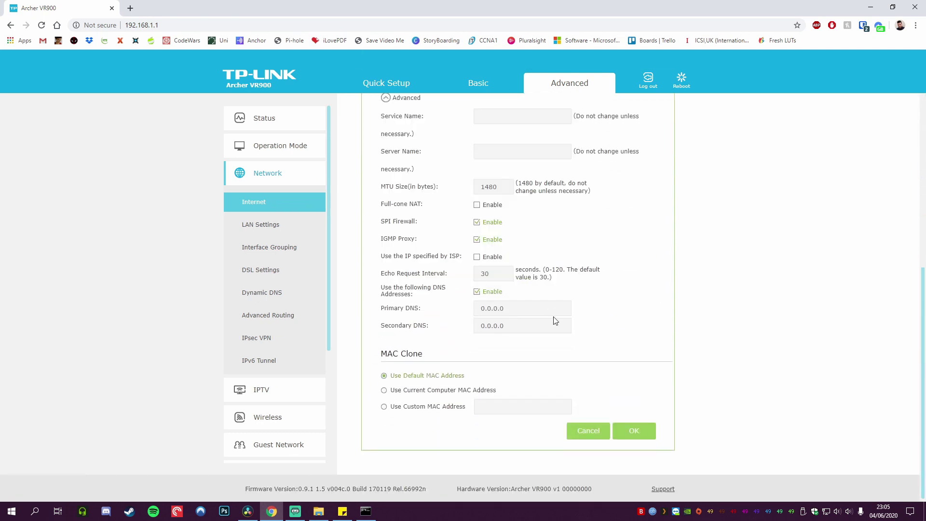
pyautogui.click(552, 311)
pyautogui.write('192.168.1.109')
pyautogui.press('Tab')
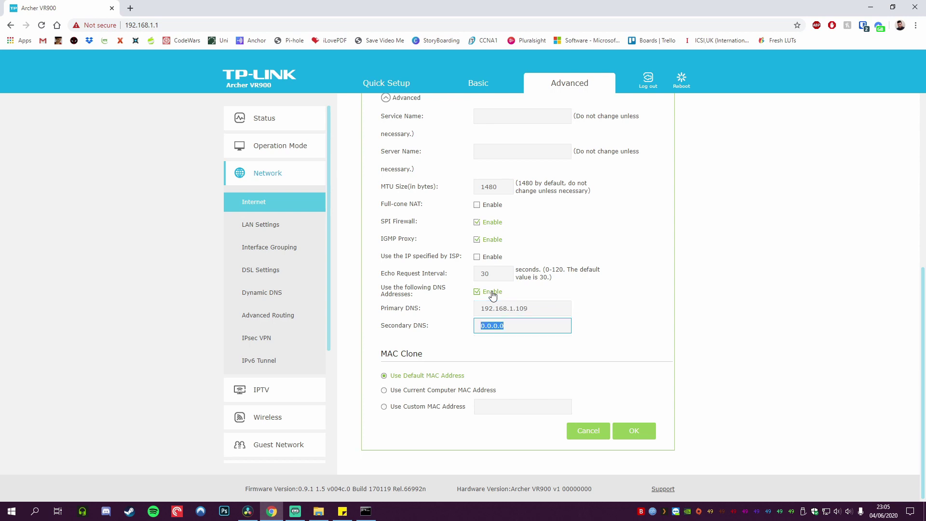
pyautogui.write('8.8.8')
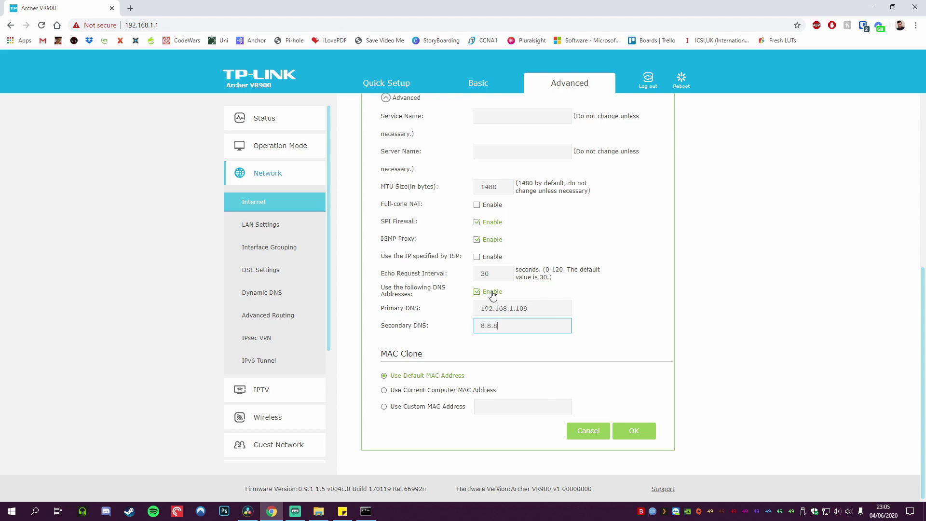